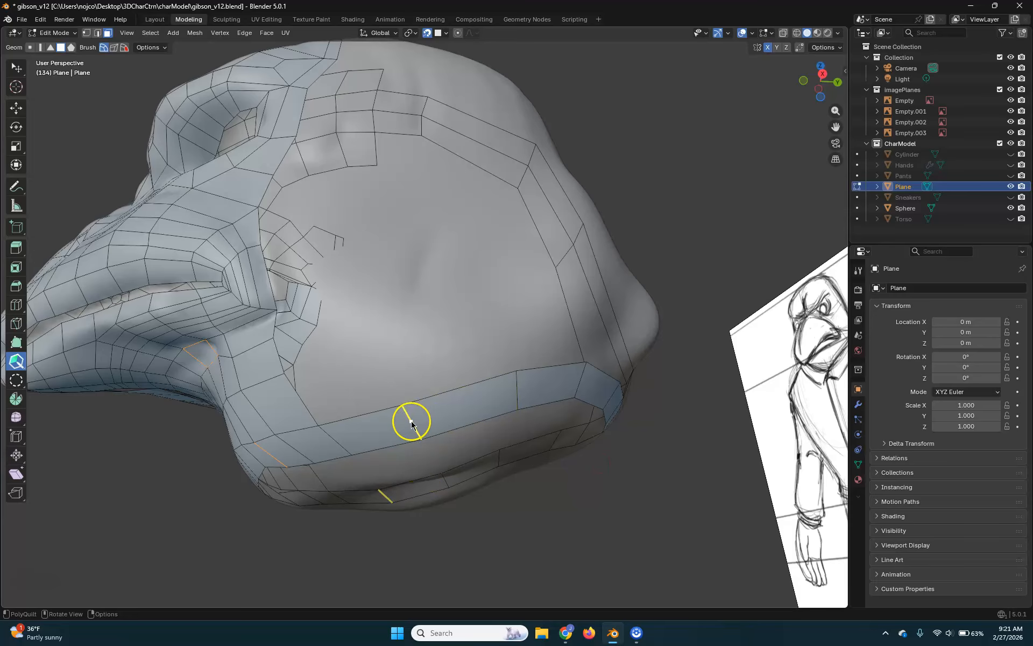
# Extend two quad strips from the jaw and mouth-corner edges backward across the lower side of the head
pyautogui.moveTo(454, 396); pyautogui.dragTo(448, 393, button='middle')
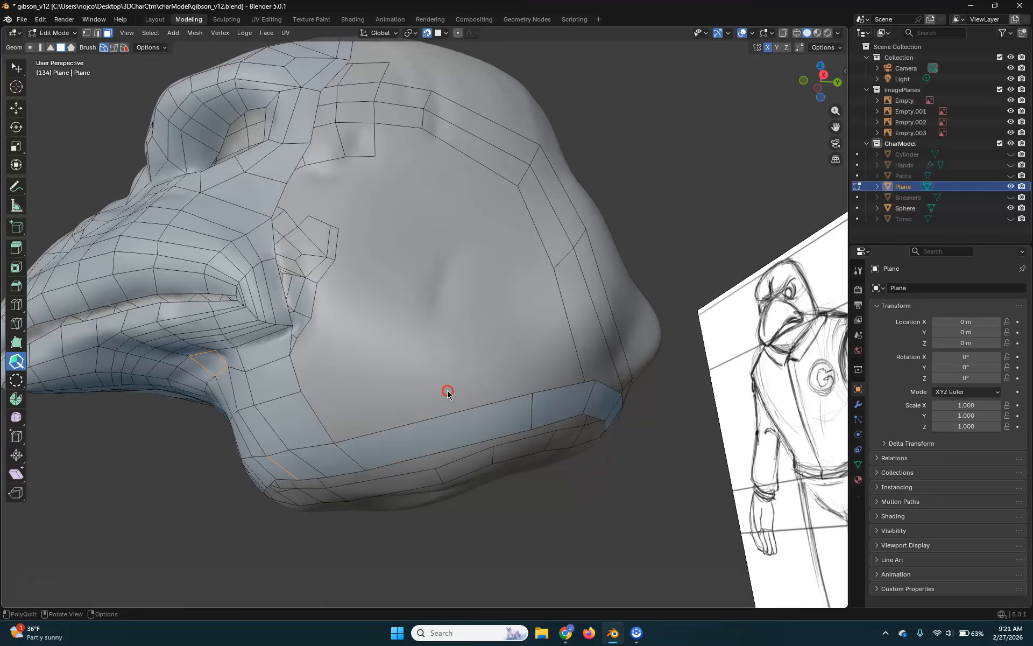
pyautogui.moveTo(317, 417); pyautogui.dragTo(515, 349)
pyautogui.moveTo(366, 369); pyautogui.dragTo(307, 381, button='middle')
pyautogui.moveTo(294, 378); pyautogui.dragTo(358, 365)
pyautogui.moveTo(496, 323); pyautogui.dragTo(496, 323)
pyautogui.moveTo(377, 325); pyautogui.dragTo(337, 338, button='middle')
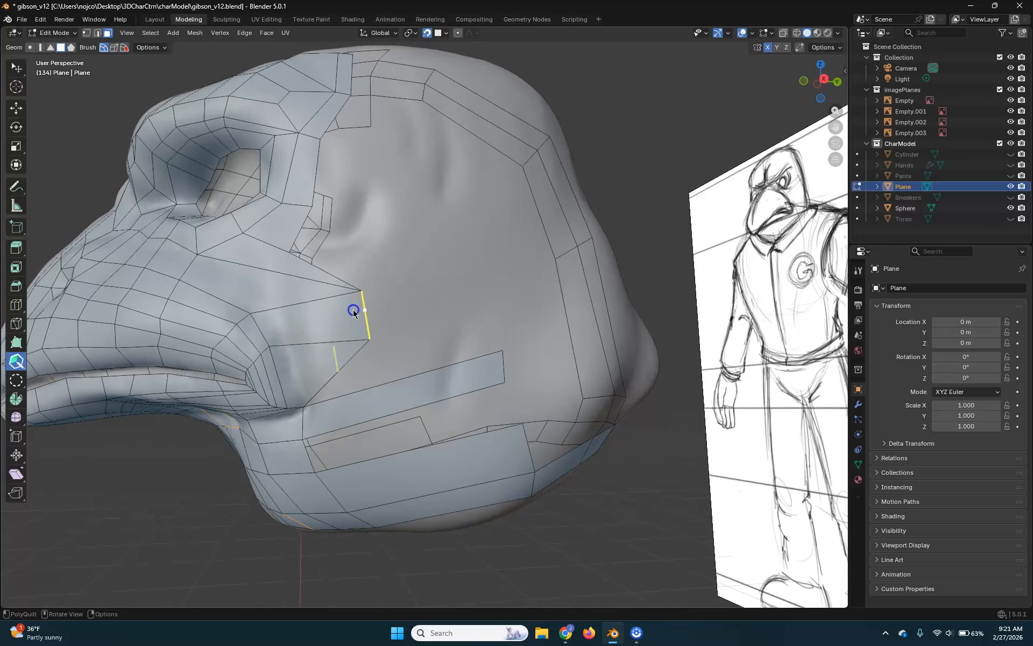
# Extend three more quad strips backward from the cheek, below the eye and the temple, leaving gaps between neighbouring strips
pyautogui.moveTo(283, 318); pyautogui.dragTo(482, 283)
pyautogui.scroll(3, 387, 244)
pyautogui.moveTo(387, 244); pyautogui.dragTo(318, 281, button='middle')
pyautogui.moveTo(294, 306); pyautogui.dragTo(482, 256)
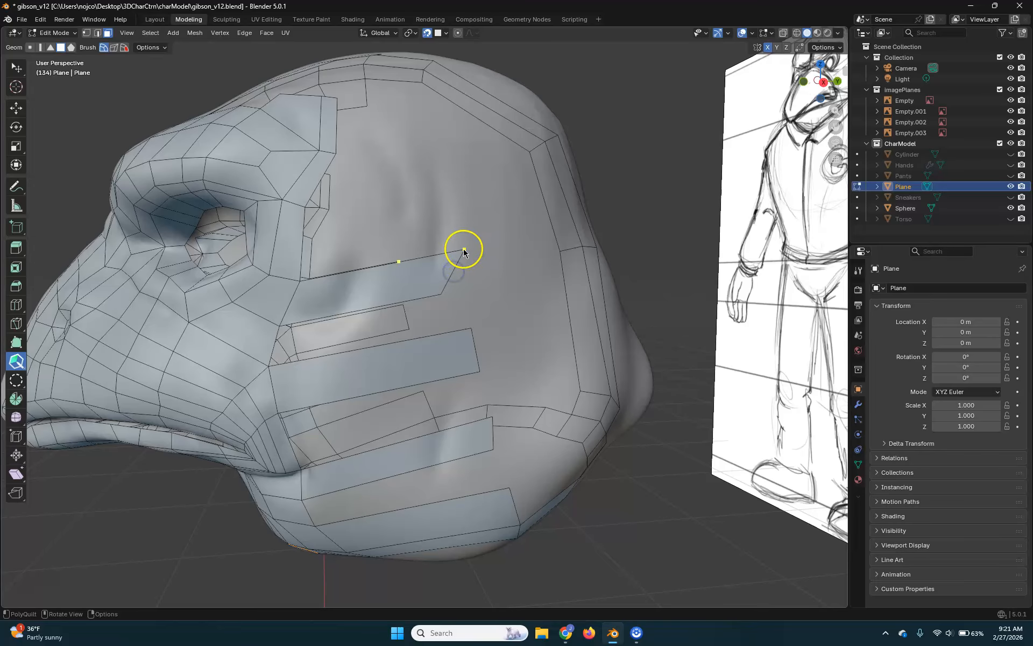
pyautogui.click(387, 242)
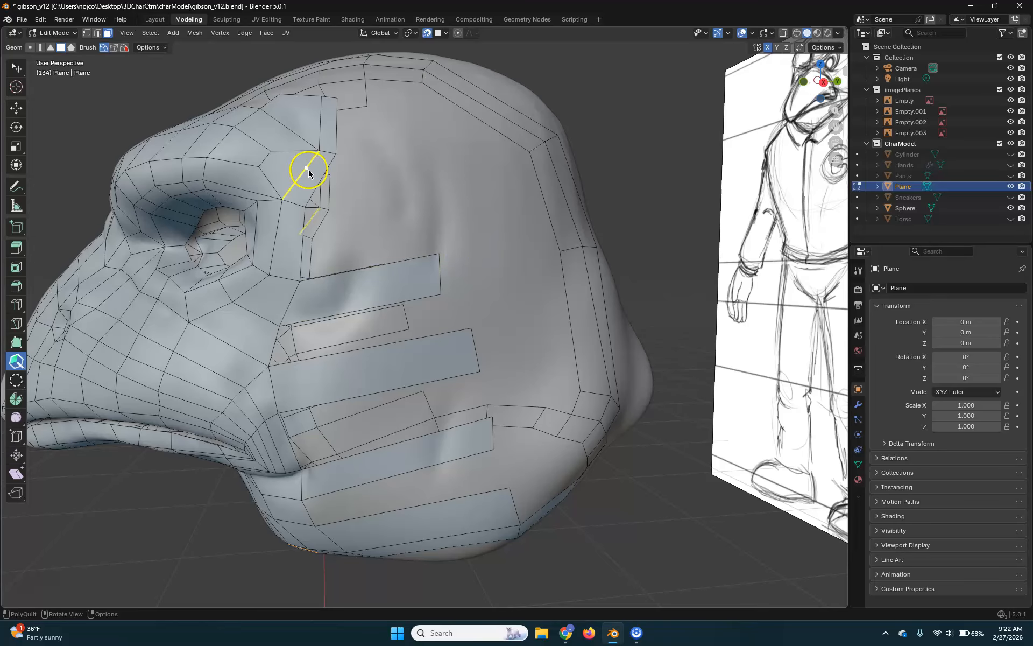
pyautogui.moveTo(358, 184); pyautogui.dragTo(461, 196)
pyautogui.click(440, 196)
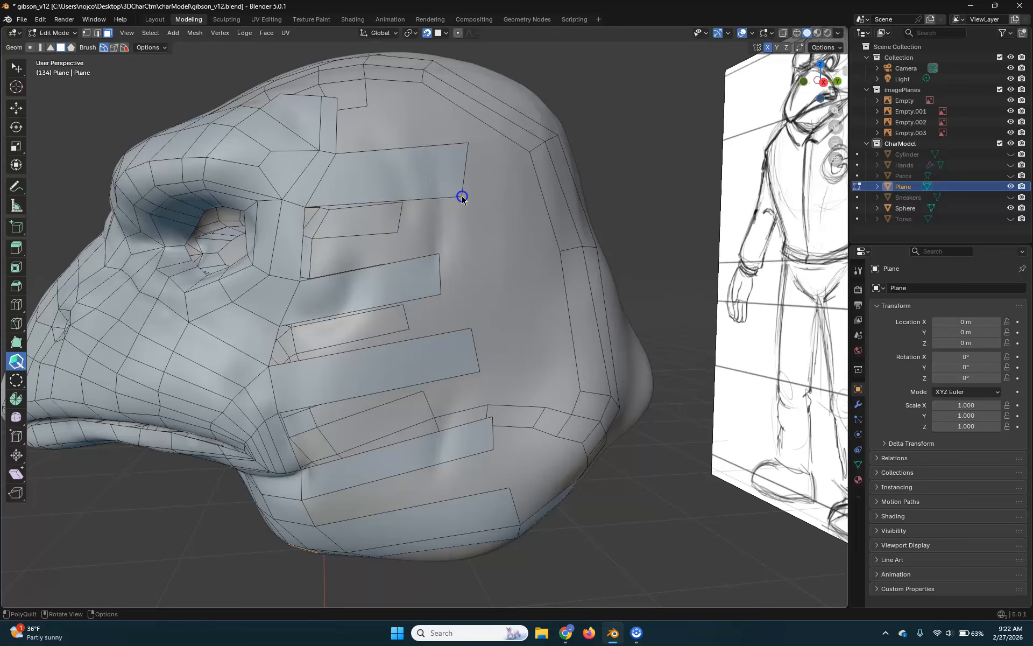
pyautogui.moveTo(468, 268); pyautogui.dragTo(469, 268)
pyautogui.hotkey('ctrl', 'z')
# Fill the gaps between the side strips with quad faces from the jaw up to the temple
pyautogui.moveTo(498, 410); pyautogui.dragTo(468, 372, button='middle')
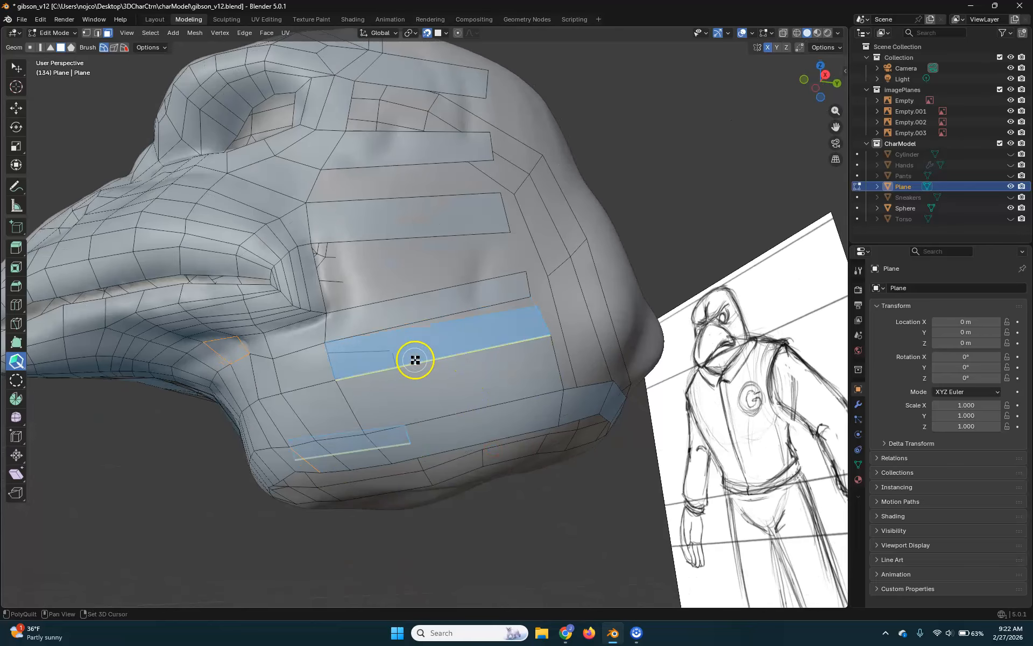
pyautogui.moveTo(440, 356); pyautogui.dragTo(430, 321)
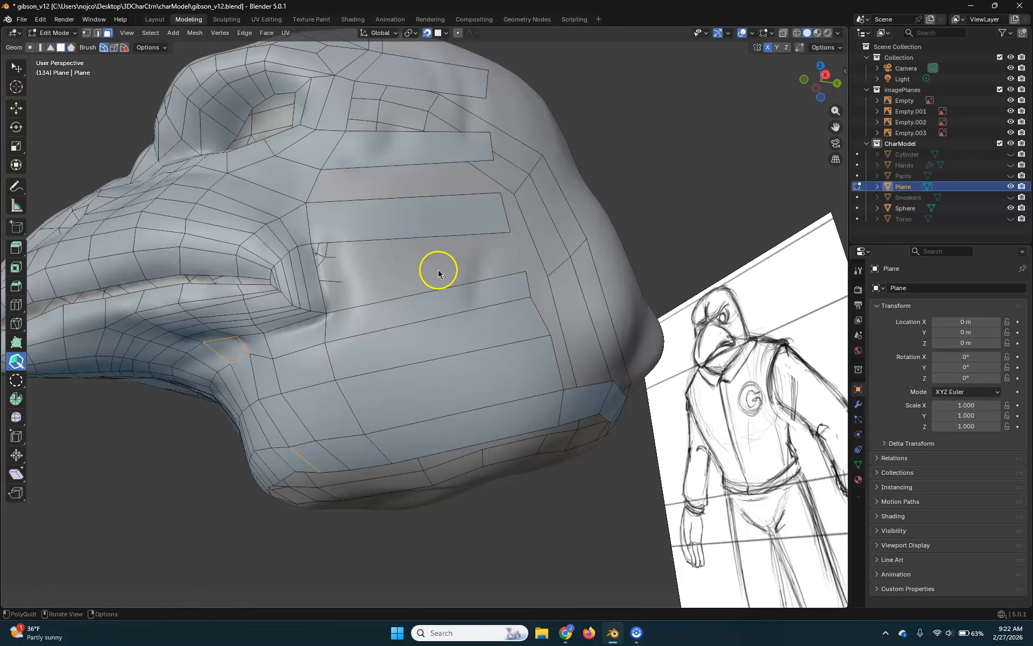
pyautogui.moveTo(438, 272); pyautogui.dragTo(435, 292, button='middle')
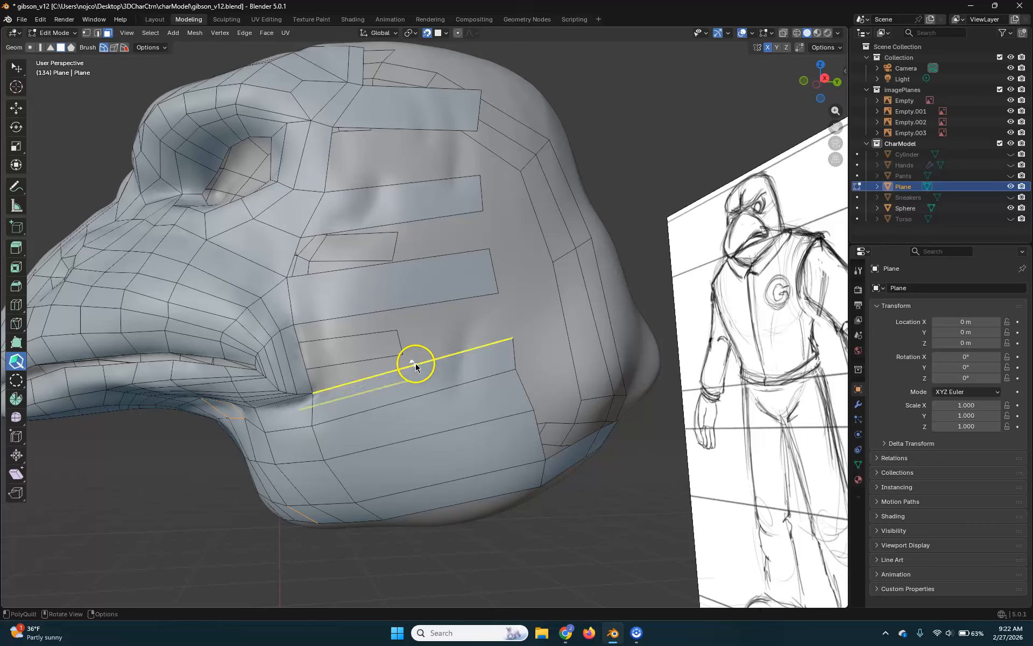
pyautogui.moveTo(412, 364); pyautogui.dragTo(405, 304)
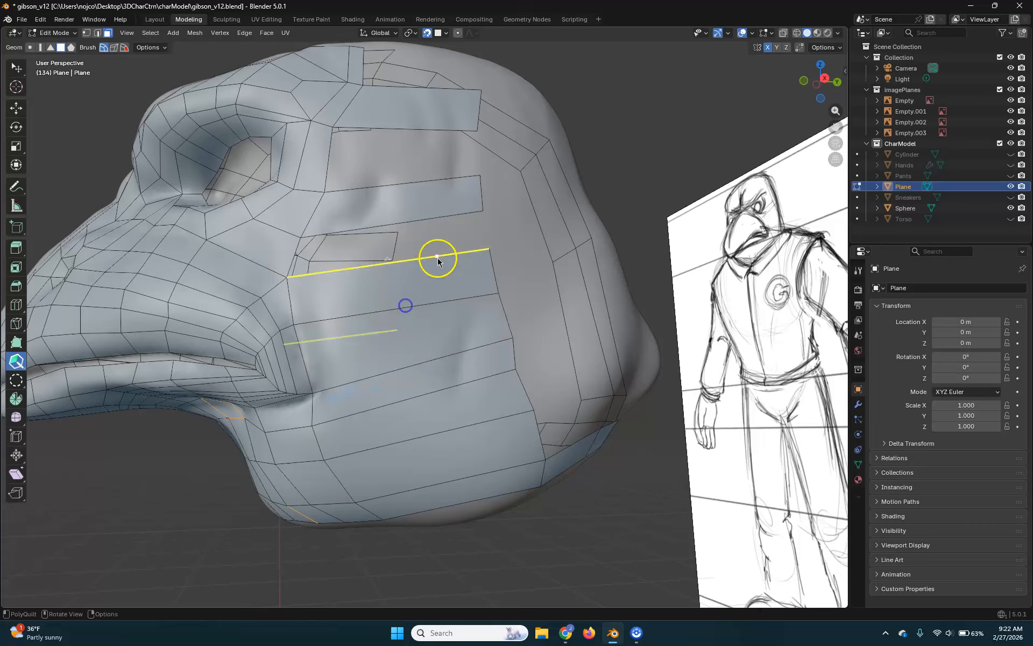
pyautogui.moveTo(388, 263); pyautogui.dragTo(402, 223)
pyautogui.moveTo(401, 181); pyautogui.dragTo(415, 133)
# Extend a second column of spaced quad strips from the side patch's rear edge toward the back of the head
pyautogui.moveTo(512, 247); pyautogui.dragTo(521, 285, button='middle')
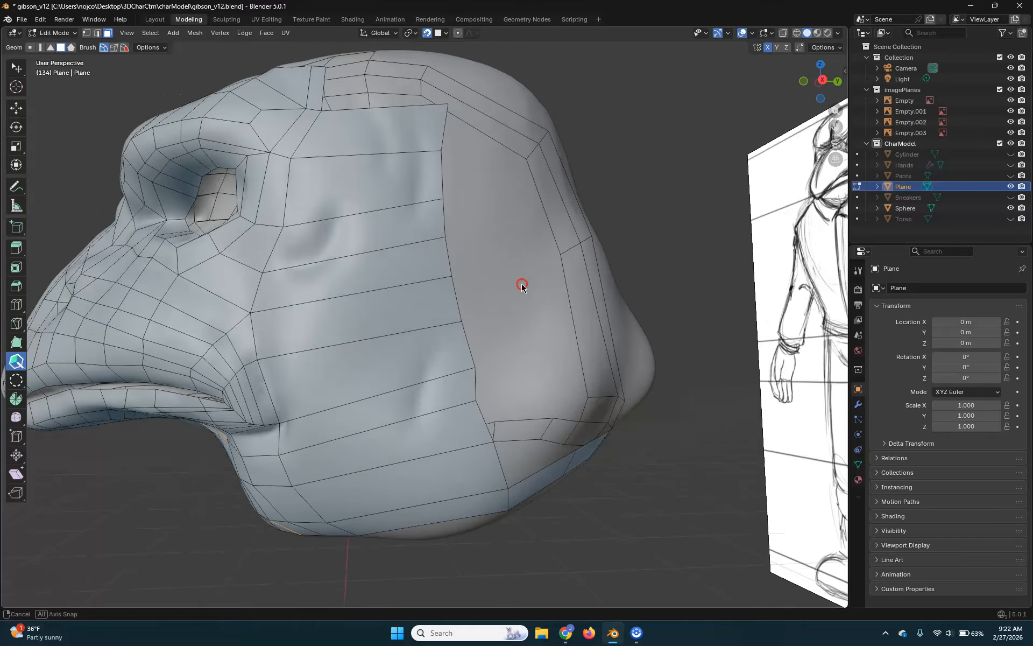
pyautogui.moveTo(527, 332)
pyautogui.mouseDown(button='middle')
pyautogui.moveTo(510, 341)
pyautogui.moveTo(541, 337)
pyautogui.moveTo(537, 348)
pyautogui.mouseUp(button='middle')
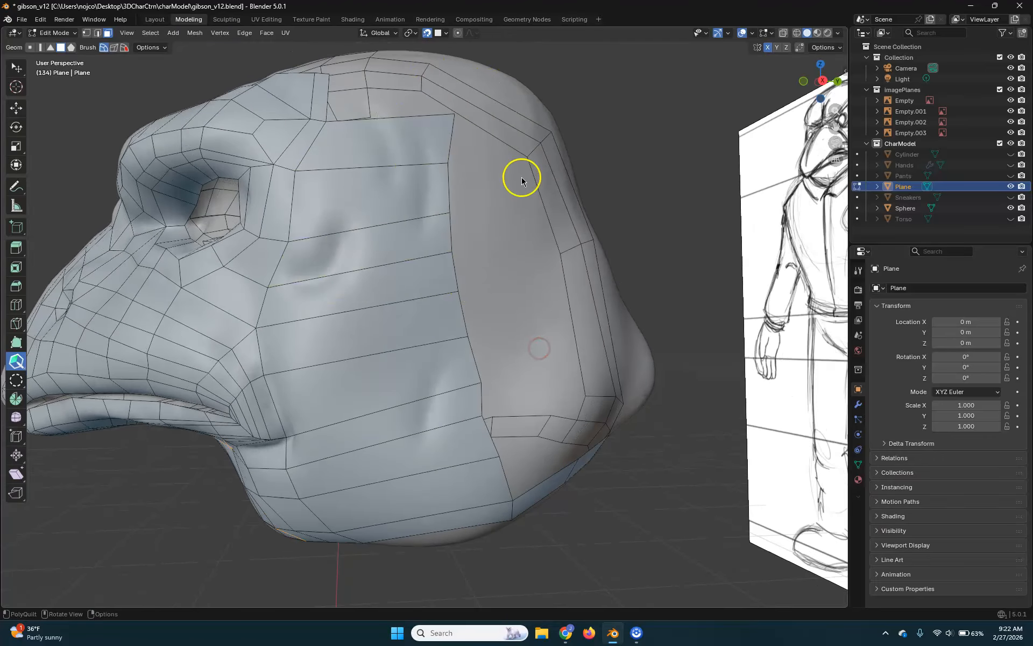
pyautogui.moveTo(524, 175); pyautogui.dragTo(514, 195, button='middle')
pyautogui.click(380, 159)
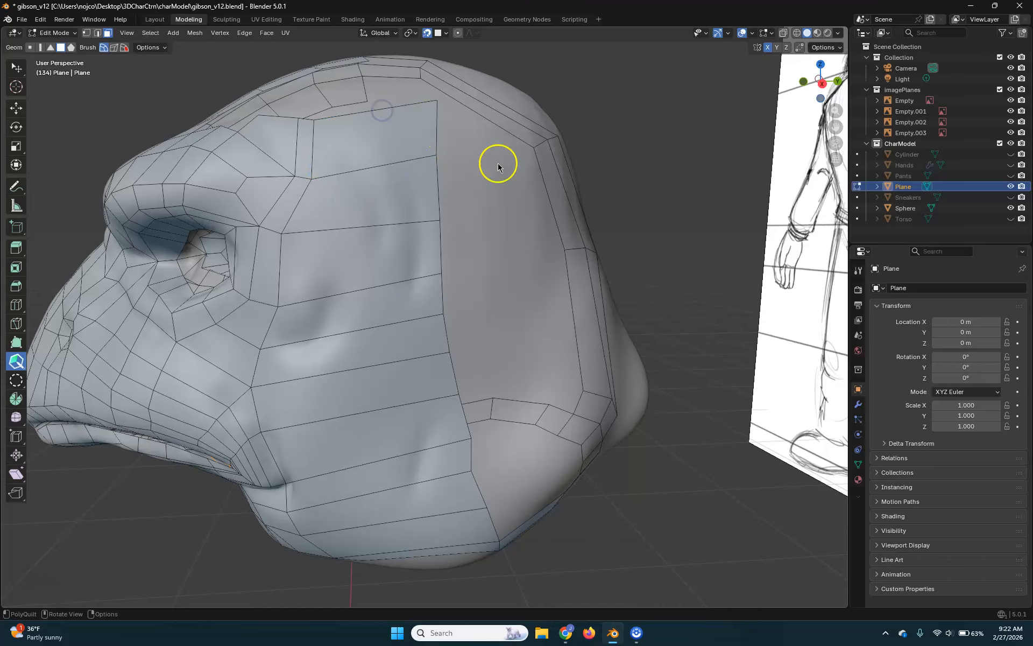
pyautogui.moveTo(488, 167); pyautogui.dragTo(473, 167, button='middle')
pyautogui.moveTo(477, 134); pyautogui.dragTo(512, 128)
pyautogui.moveTo(404, 248); pyautogui.dragTo(526, 232)
pyautogui.moveTo(408, 335); pyautogui.dragTo(554, 316)
pyautogui.moveTo(531, 356); pyautogui.dragTo(520, 344, button='middle')
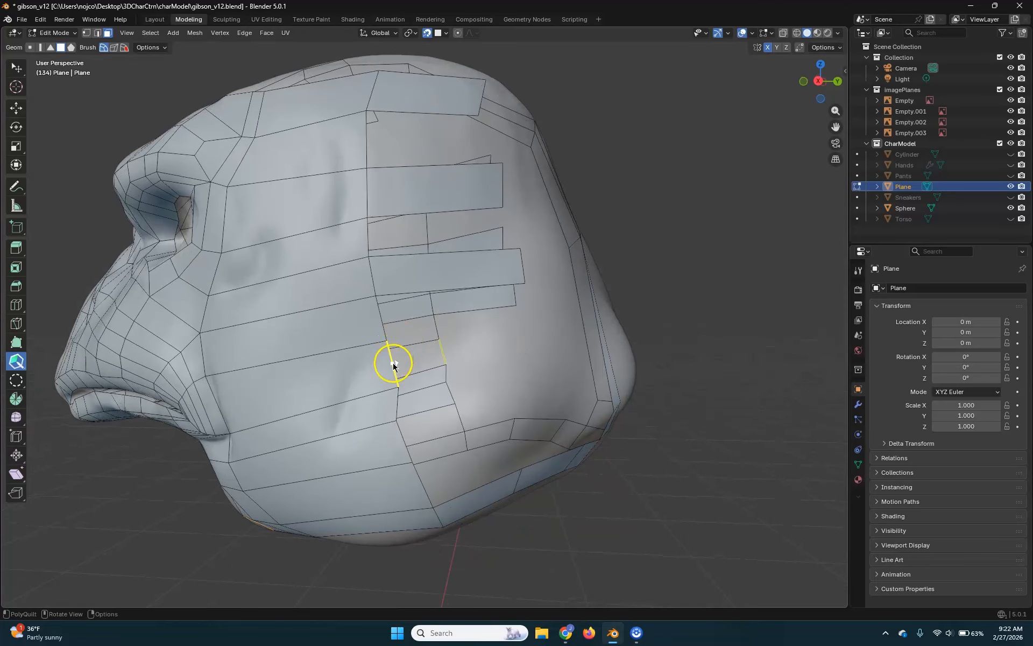
pyautogui.moveTo(438, 359); pyautogui.dragTo(533, 336)
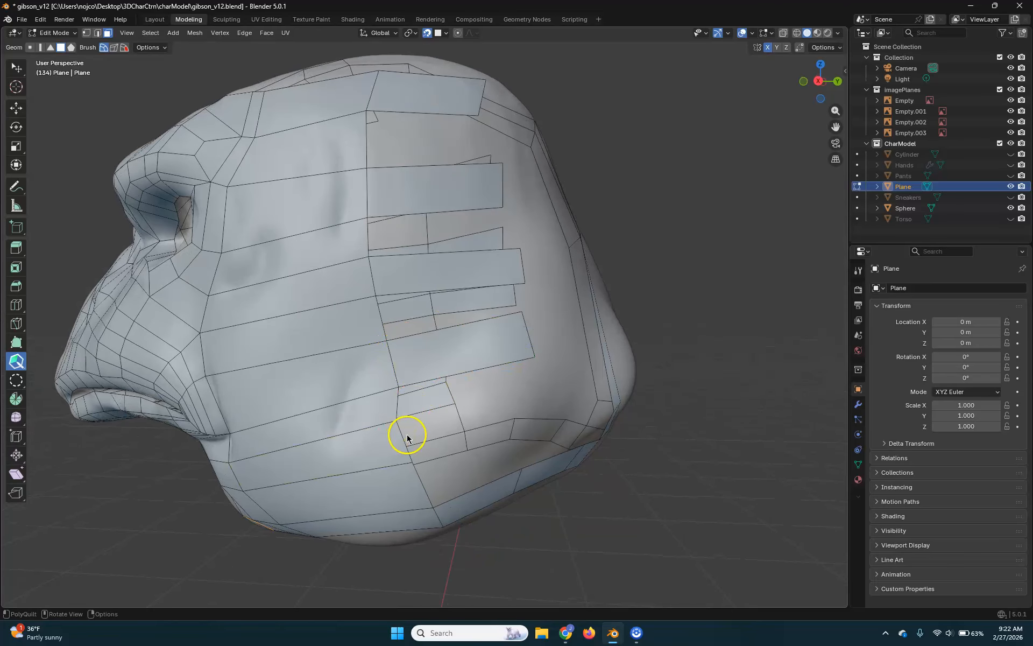
pyautogui.moveTo(406, 442); pyautogui.dragTo(541, 425)
# Fill the gaps between the second column's strips with quad faces, working upward from the jaw
pyautogui.moveTo(540, 434); pyautogui.dragTo(538, 417, button='middle')
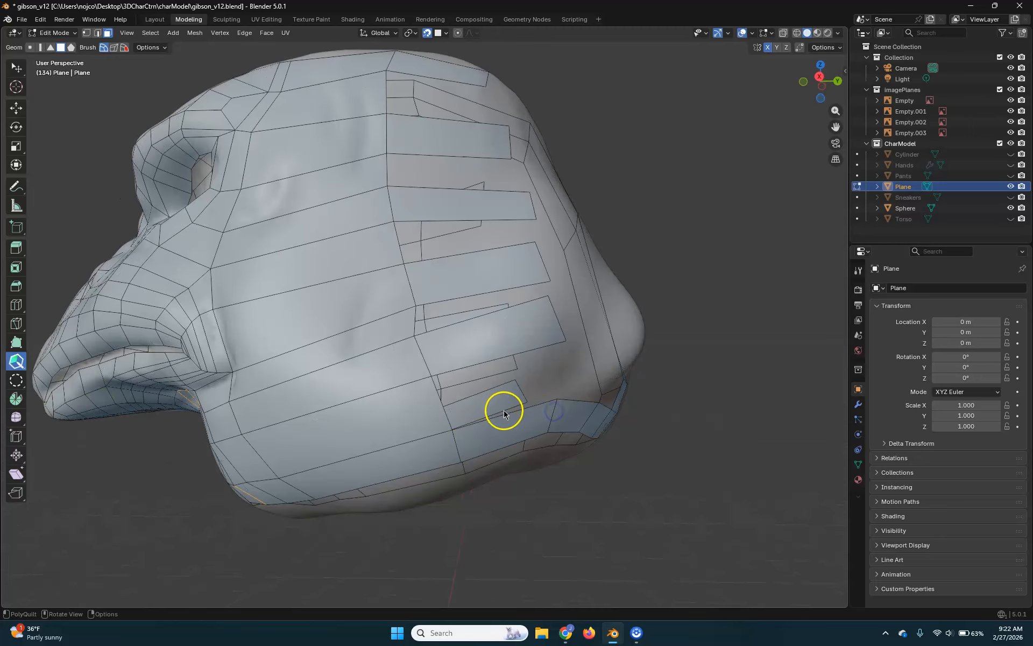
pyautogui.moveTo(508, 419); pyautogui.dragTo(507, 357)
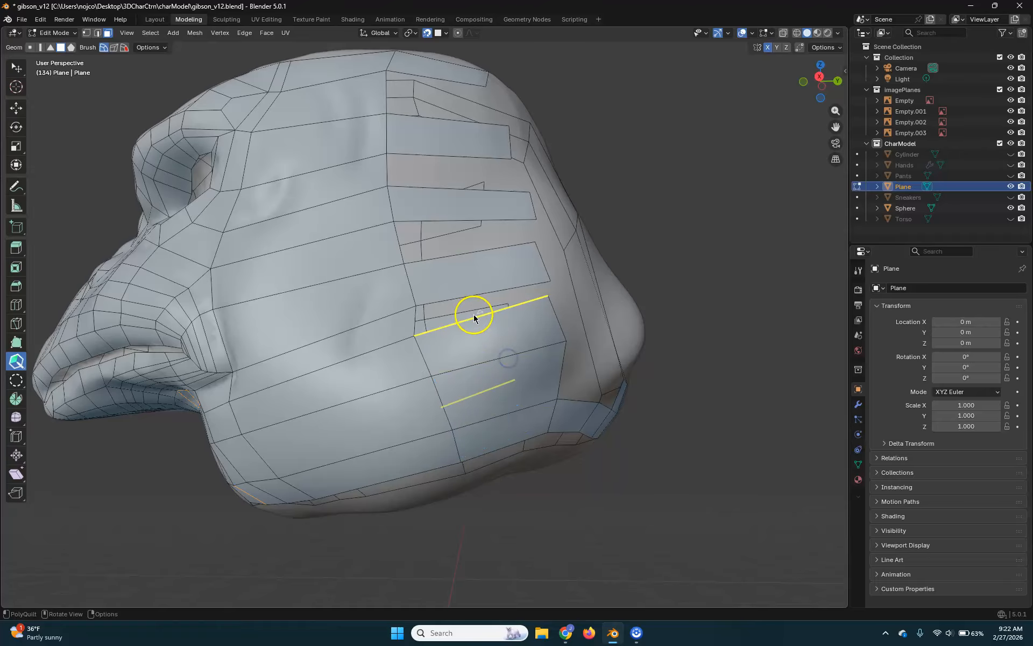
pyautogui.moveTo(477, 317); pyautogui.dragTo(478, 295)
pyautogui.moveTo(466, 250); pyautogui.dragTo(461, 267, button='middle')
pyautogui.moveTo(461, 327); pyautogui.dragTo(456, 294)
pyautogui.moveTo(454, 254); pyautogui.dragTo(457, 217)
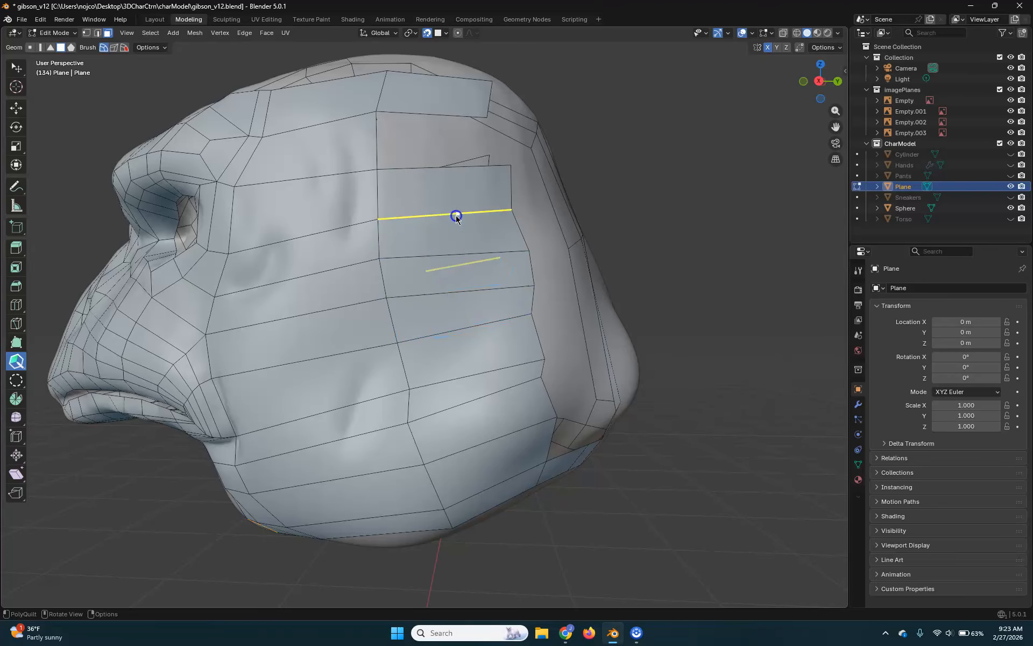
pyautogui.moveTo(456, 217); pyautogui.dragTo(468, 207, button='middle')
pyautogui.moveTo(460, 202); pyautogui.dragTo(459, 148)
# Cut an edge across the lower part of the back centre strip and bridge the side patch to it with a quad
pyautogui.moveTo(672, 349); pyautogui.dragTo(503, 376, button='middle')
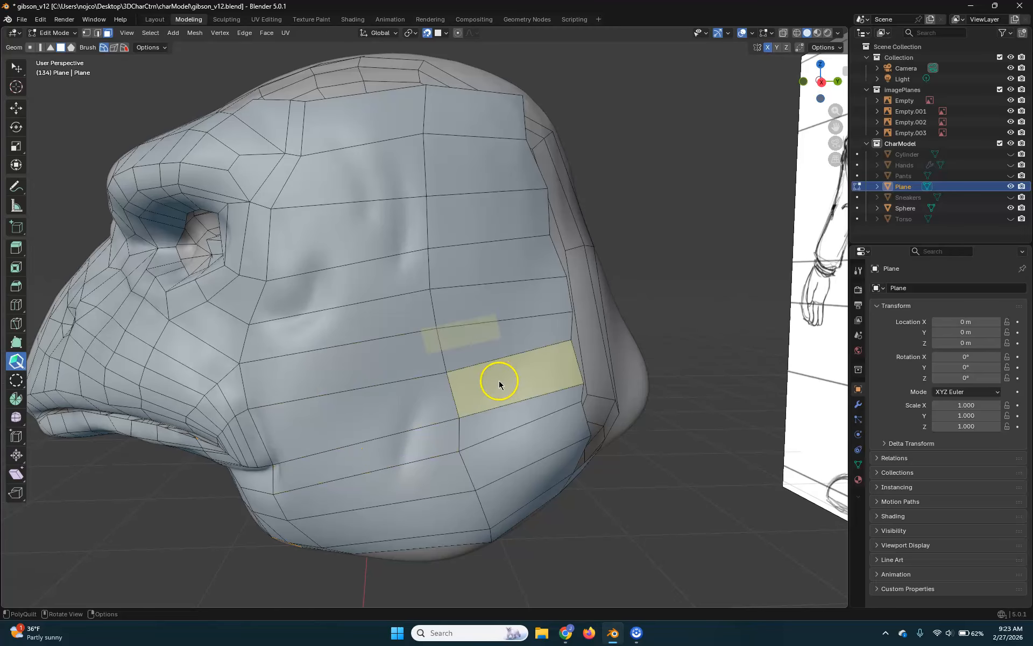
pyautogui.moveTo(530, 327); pyautogui.dragTo(477, 340, button='middle')
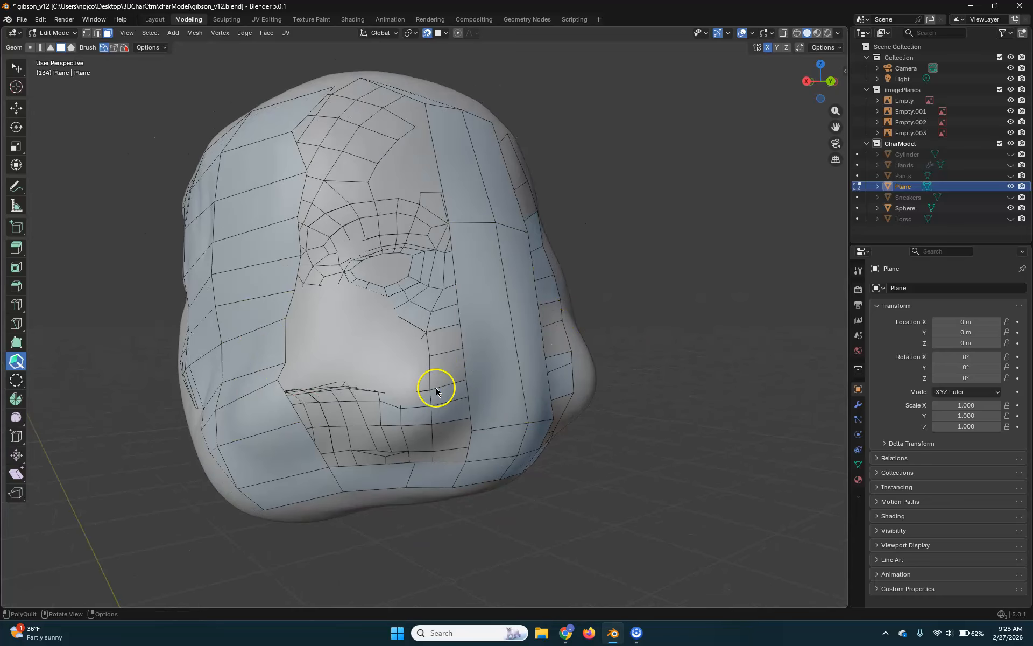
pyautogui.click(467, 378)
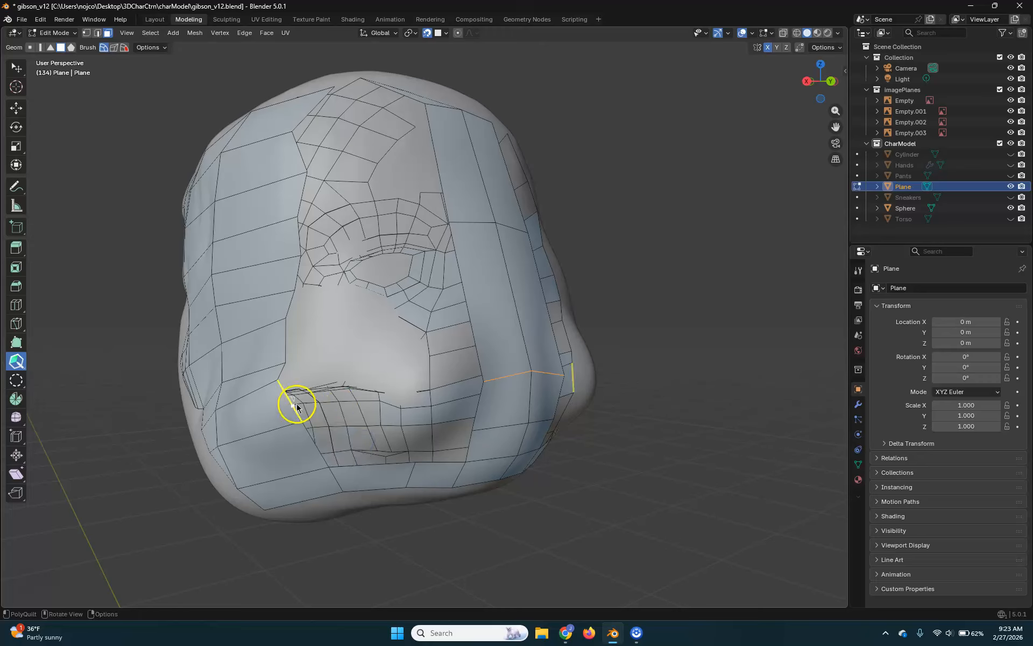
pyautogui.moveTo(296, 406); pyautogui.dragTo(477, 407)
pyautogui.hotkey('ctrl', 'z')
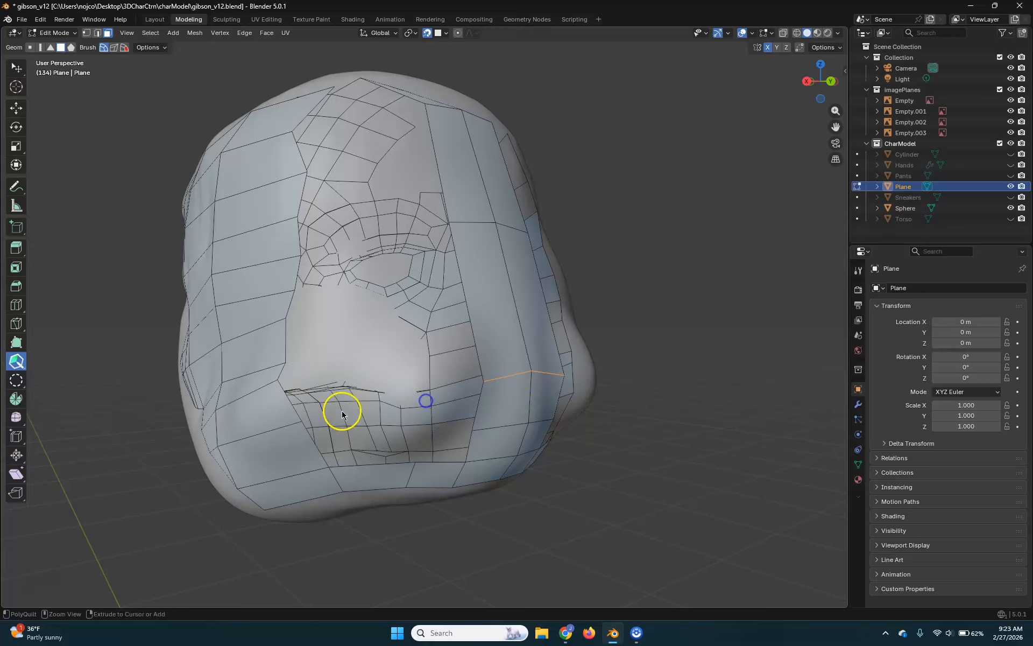
pyautogui.moveTo(292, 401); pyautogui.dragTo(481, 403)
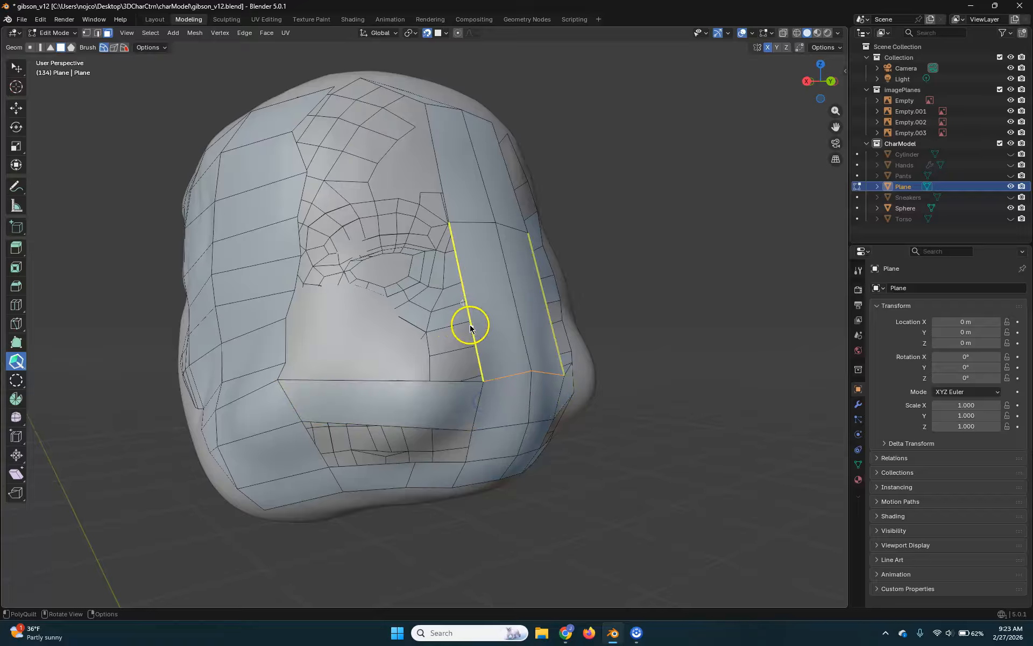
# Add further cuts across the back centre strip and bridge two more quads to it from the side patch at mid height
pyautogui.keyDown('ctrl'); pyautogui.click(474, 337); pyautogui.keyUp('ctrl')
pyautogui.keyDown('ctrl'); pyautogui.click(474, 301); pyautogui.keyUp('ctrl')
pyautogui.moveTo(289, 344); pyautogui.dragTo(474, 322)
pyautogui.click(458, 258)
pyautogui.moveTo(298, 271); pyautogui.dragTo(457, 244)
# Cut the upper back centre strip twice and bridge a quad from the side patch at each of the two levels
pyautogui.moveTo(457, 245); pyautogui.dragTo(458, 253, button='middle')
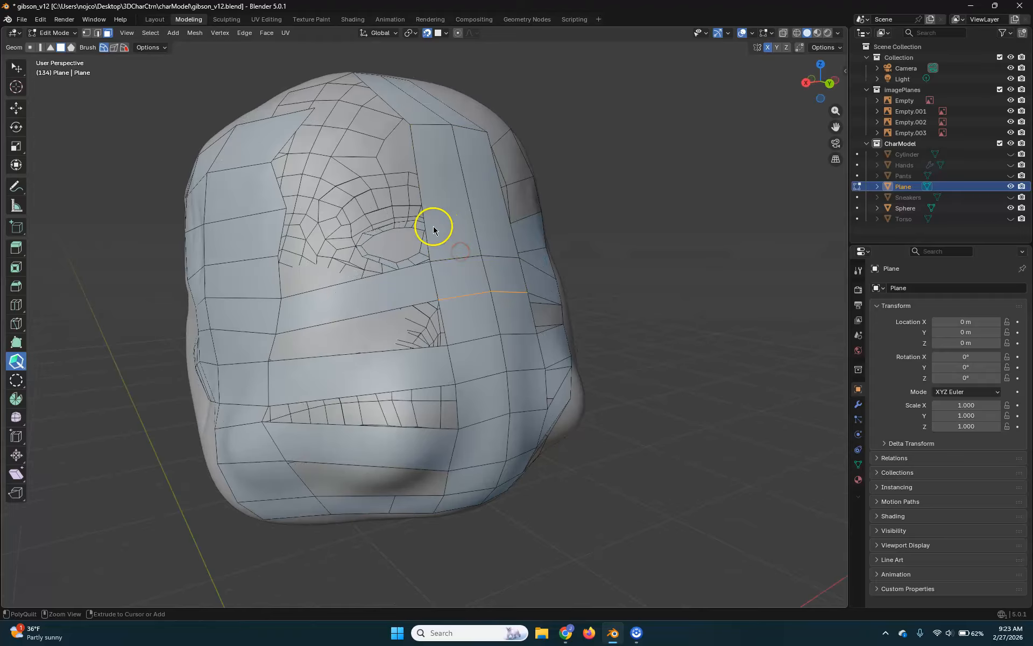
pyautogui.click(418, 183)
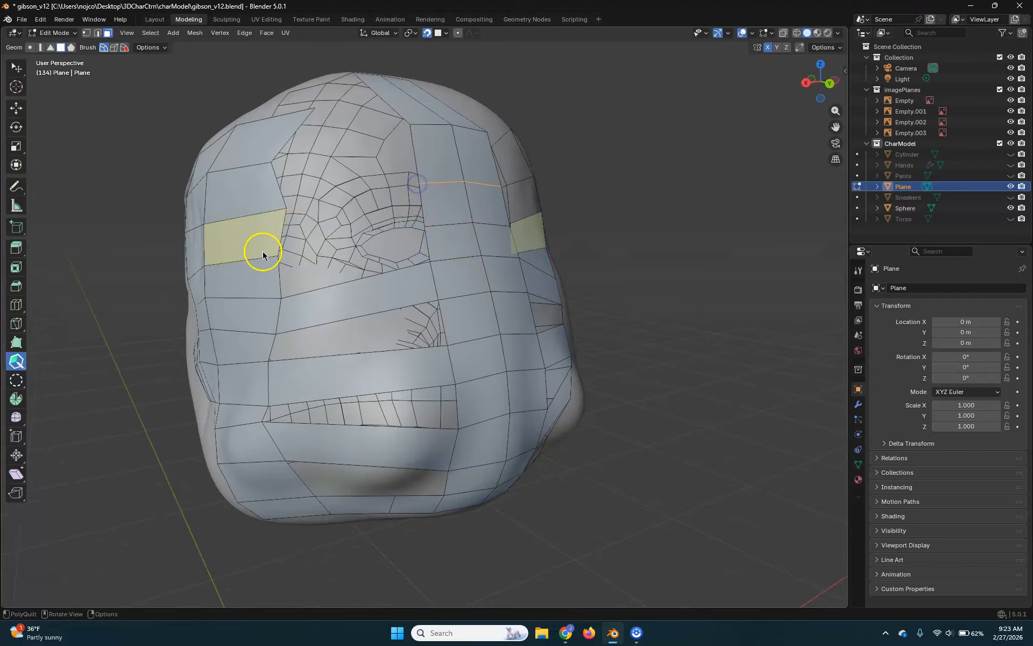
pyautogui.moveTo(283, 228); pyautogui.dragTo(425, 204)
pyautogui.moveTo(454, 207); pyautogui.dragTo(467, 228, button='middle')
pyautogui.click(418, 153)
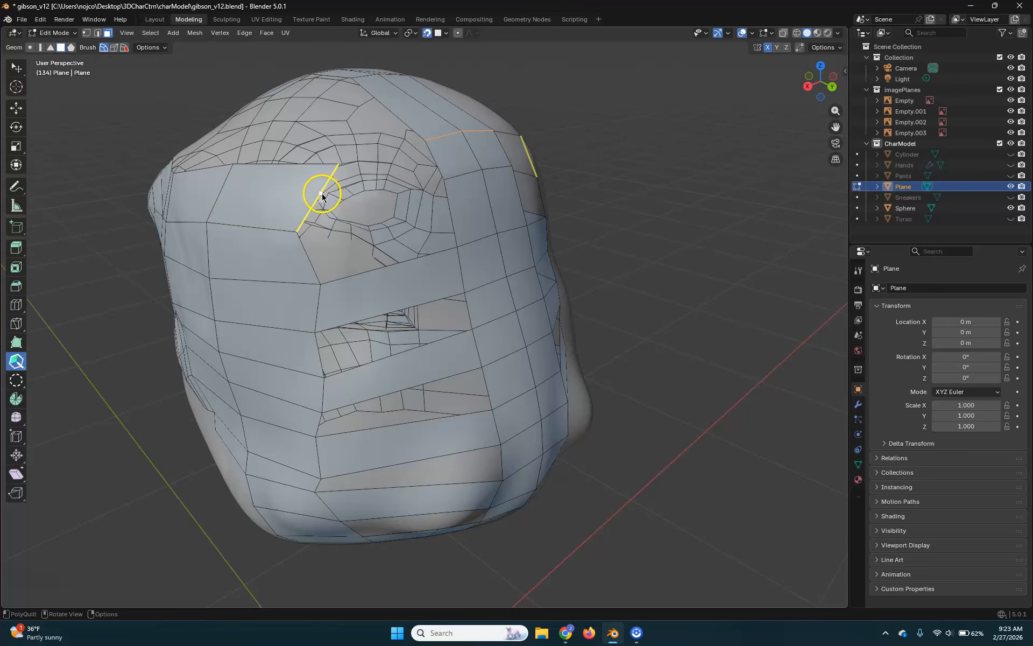
pyautogui.moveTo(320, 199); pyautogui.dragTo(437, 165)
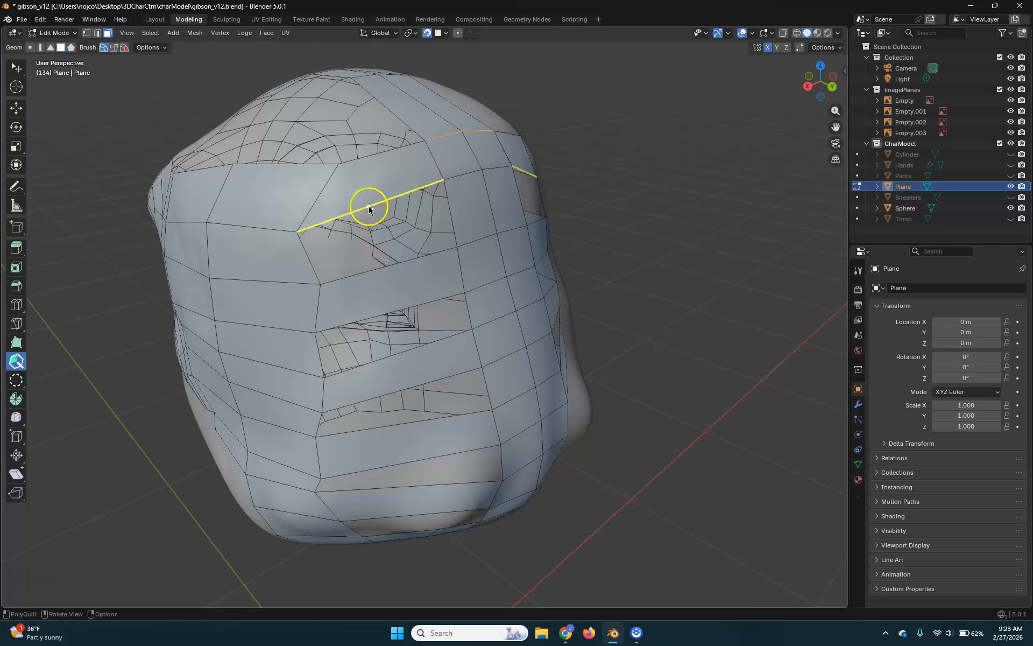
# Fill the remaining gaps between the bridging quads down the back of the head to the neck
pyautogui.moveTo(372, 209); pyautogui.dragTo(392, 266)
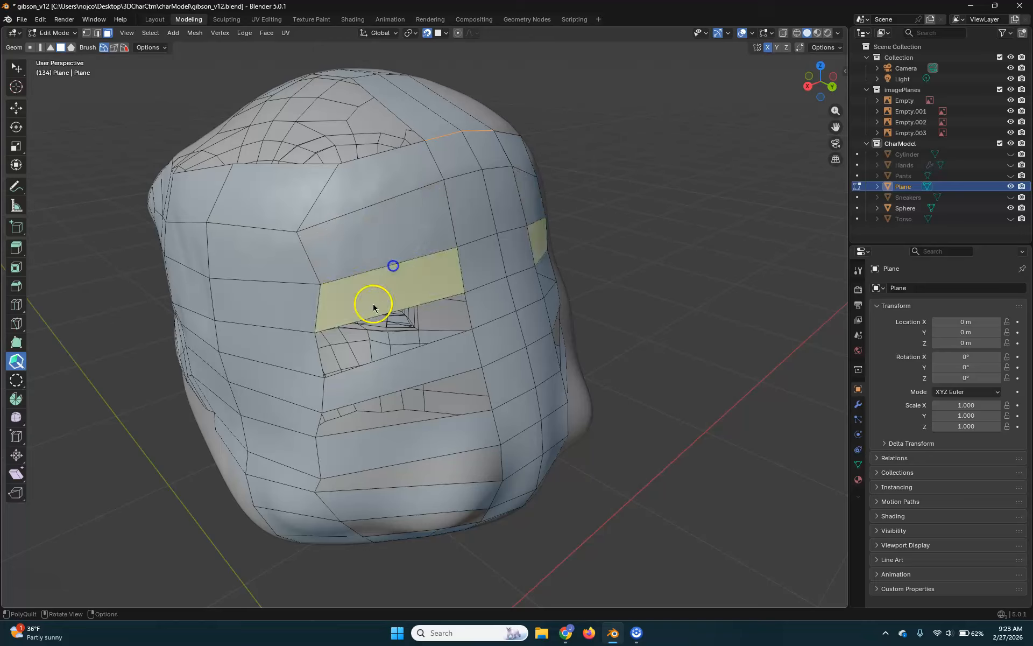
pyautogui.moveTo(390, 315); pyautogui.dragTo(407, 419)
pyautogui.moveTo(429, 501); pyautogui.dragTo(429, 357, button='middle')
pyautogui.moveTo(419, 378); pyautogui.dragTo(422, 408)
pyautogui.moveTo(422, 408); pyautogui.dragTo(425, 387, button='middle')
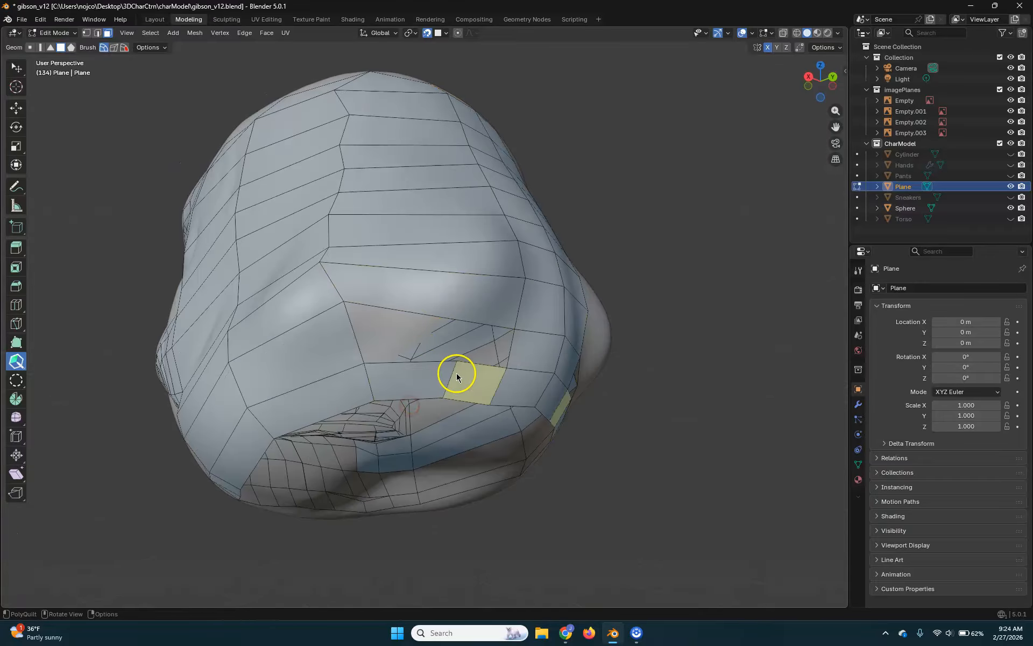
pyautogui.moveTo(429, 319); pyautogui.dragTo(429, 362)
# Cut a vertical edge loop through the bridging quads at the back side of the head
pyautogui.moveTo(484, 272); pyautogui.dragTo(348, 445, button='middle')
pyautogui.scroll(2, 434, 449)
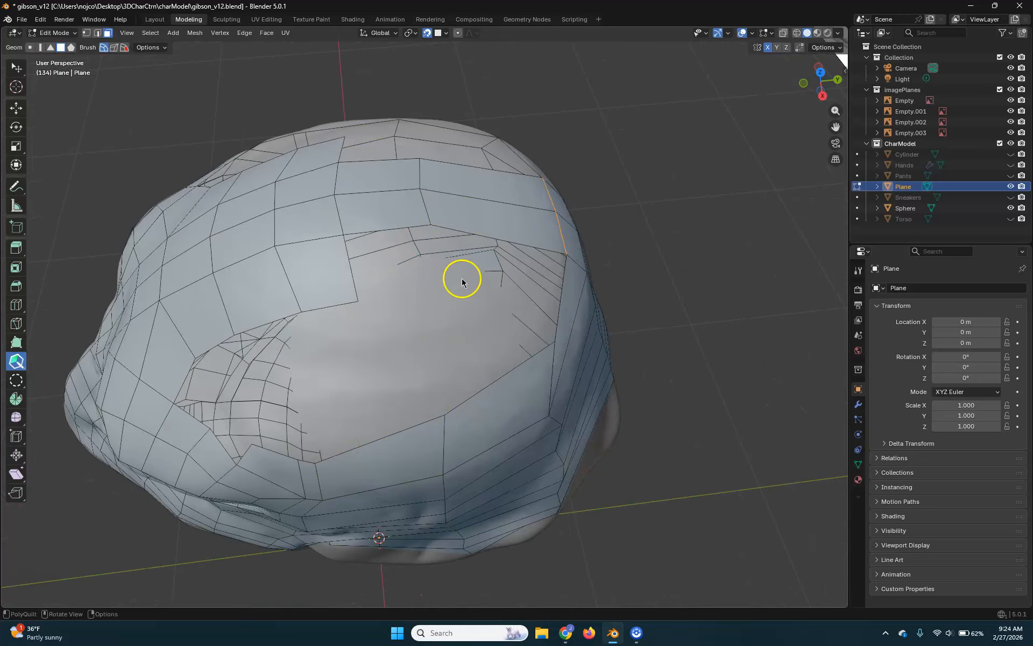
pyautogui.moveTo(461, 282); pyautogui.dragTo(404, 309, button='middle')
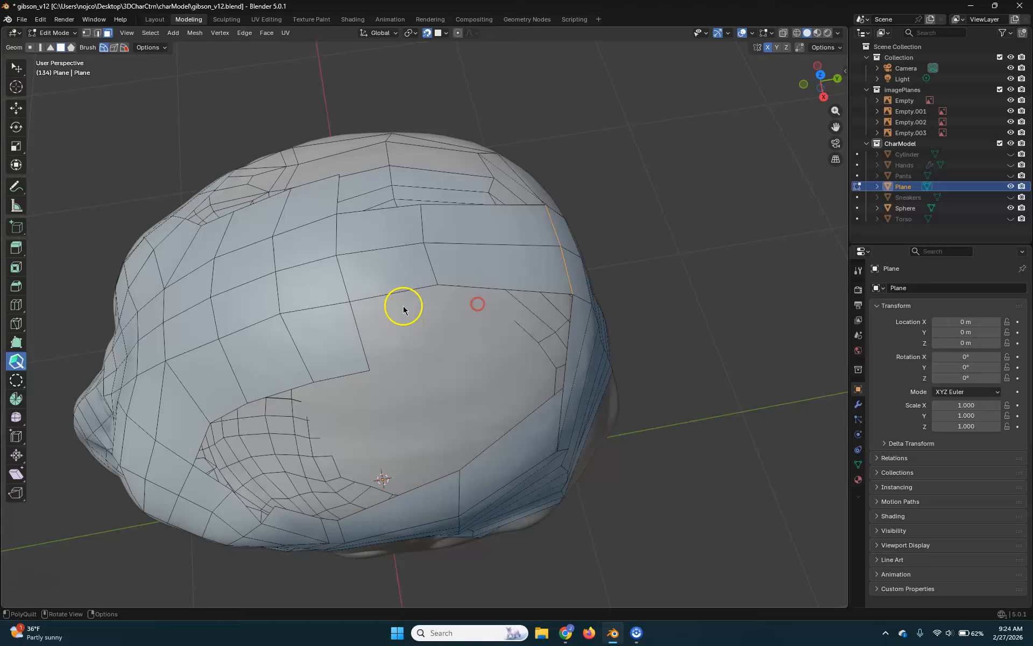
pyautogui.click(413, 358)
pyautogui.moveTo(563, 378); pyautogui.dragTo(512, 366, button='middle')
pyautogui.click(458, 343)
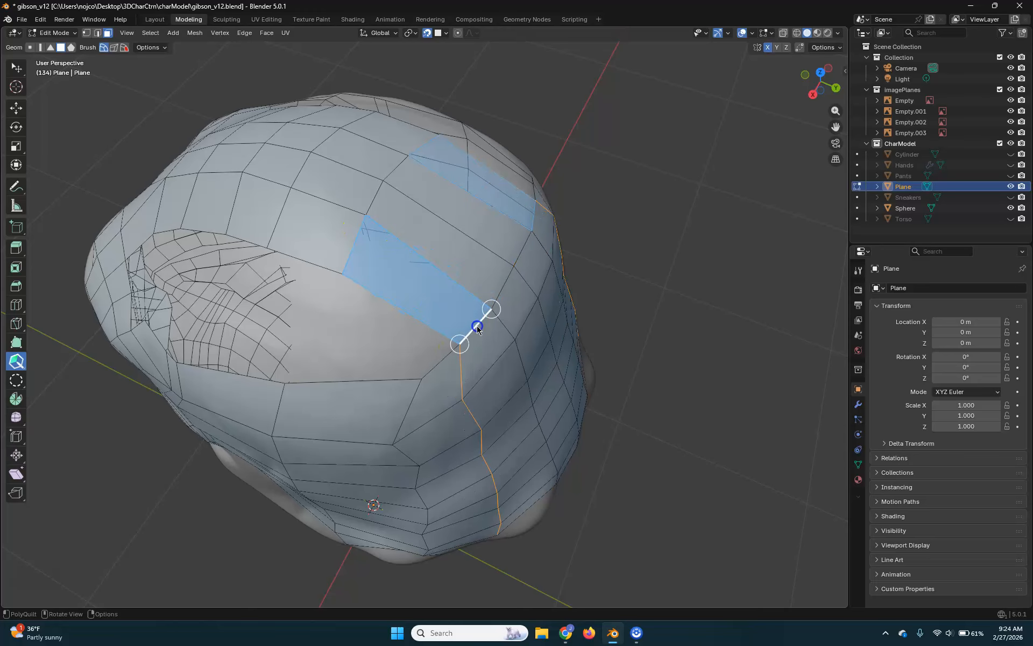
# Move the crown strip's corner vertex above the brow and fill quads between the crown strip and the brow patch
pyautogui.moveTo(473, 326); pyautogui.dragTo(565, 299, button='middle')
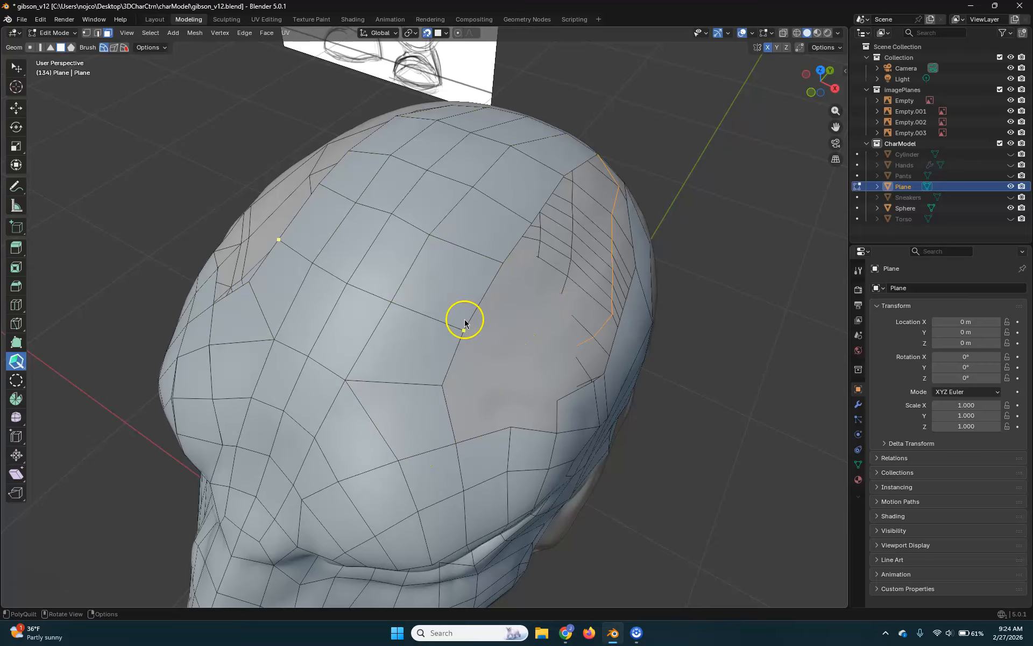
pyautogui.moveTo(443, 388); pyautogui.dragTo(419, 389)
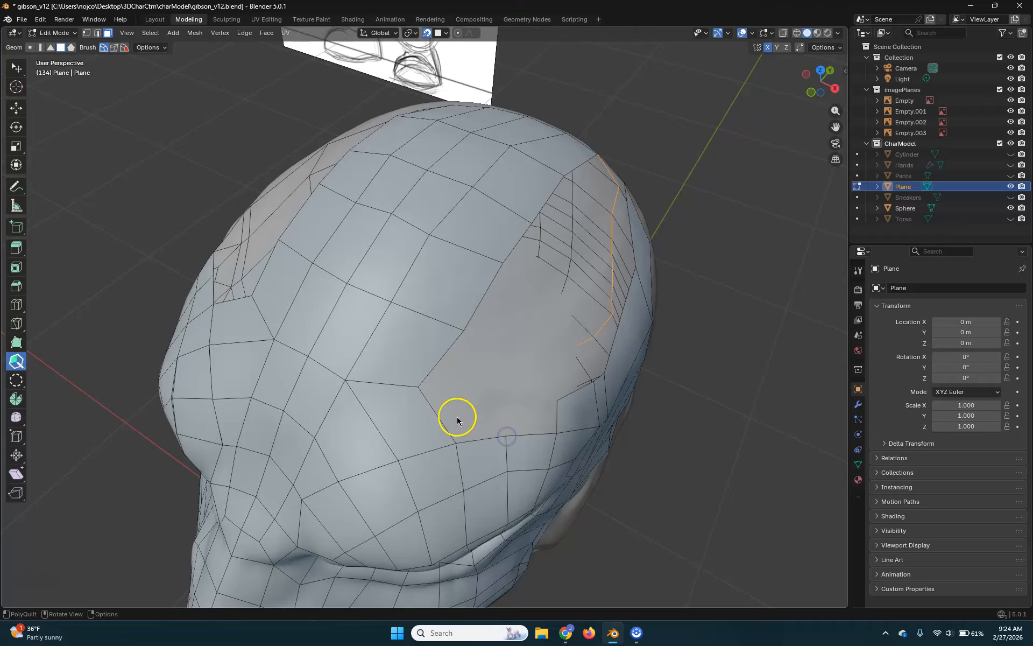
pyautogui.click(481, 357)
pyautogui.moveTo(499, 383); pyautogui.dragTo(558, 267)
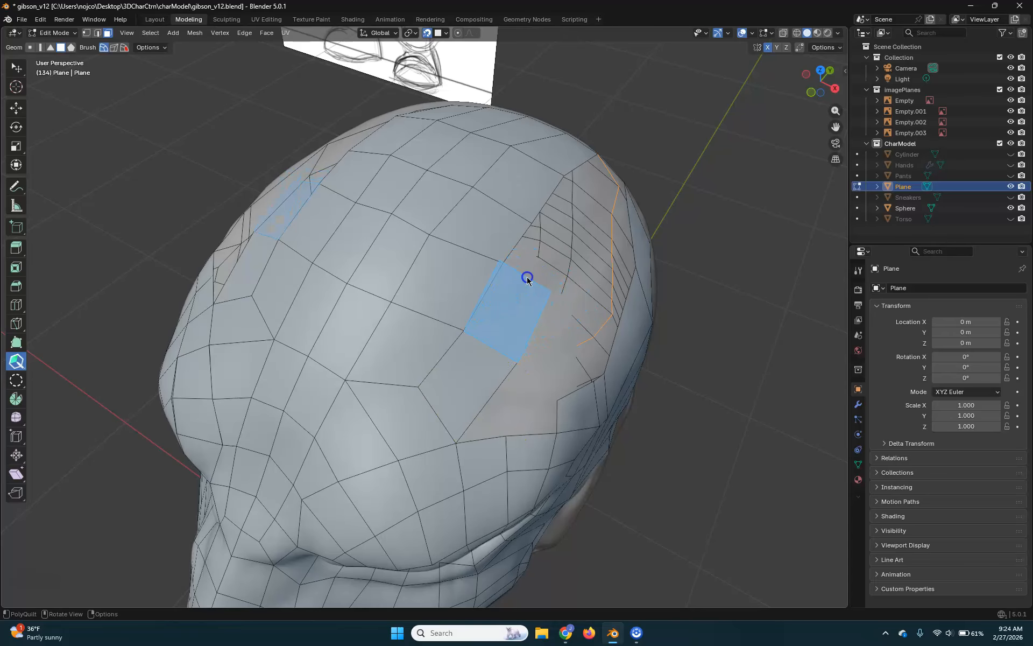
# Extend the first row of quads along the crown's side edge toward the back of the head
pyautogui.moveTo(528, 279); pyautogui.dragTo(579, 341, button='middle')
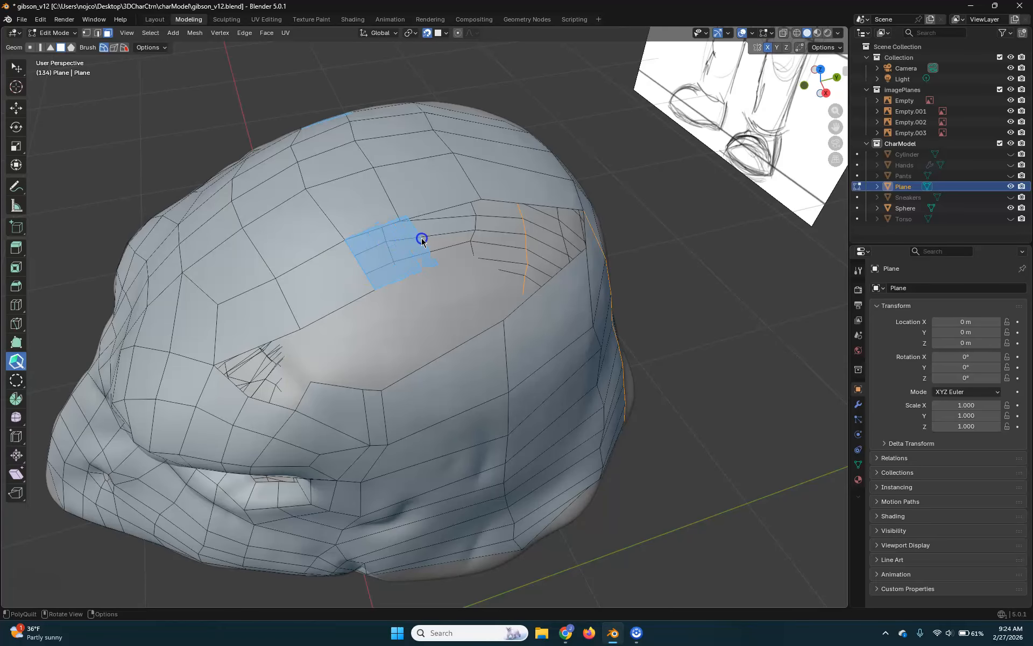
pyautogui.moveTo(476, 324); pyautogui.dragTo(636, 434, button='middle')
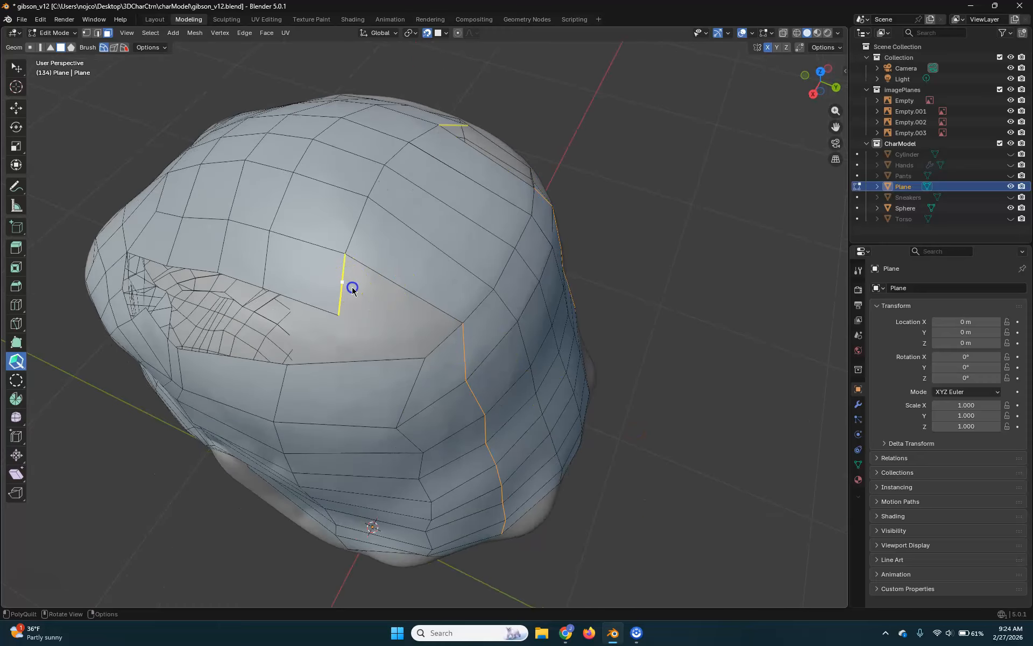
pyautogui.moveTo(445, 346); pyautogui.dragTo(473, 309, button='middle')
pyautogui.moveTo(416, 228); pyautogui.dragTo(386, 222, button='middle')
pyautogui.click(242, 217)
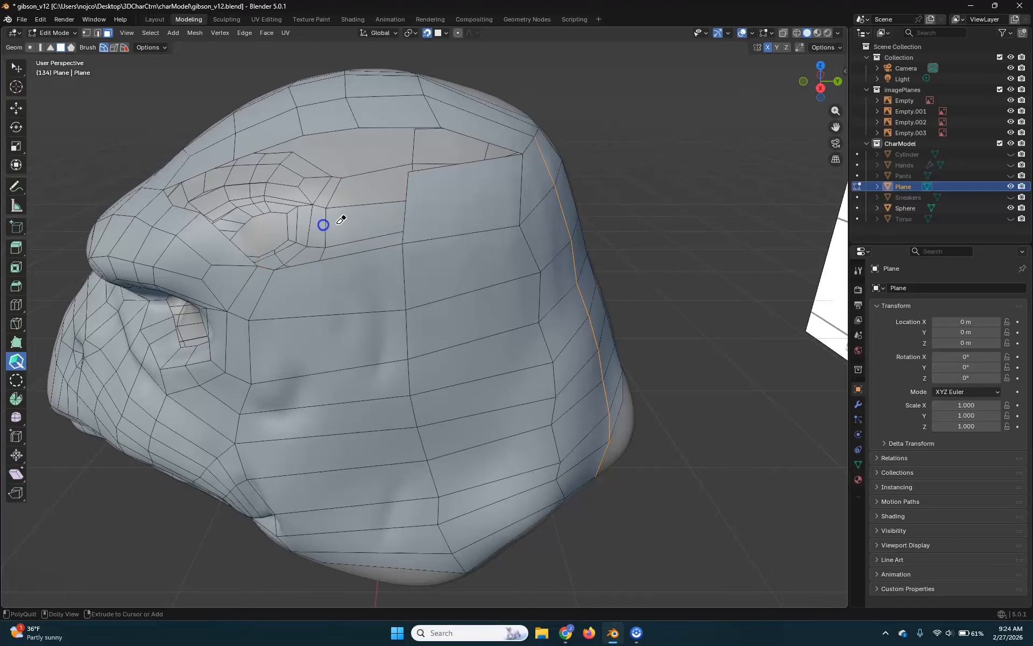
# Add a second row of quads below the crown row, running from the brow end to the back corner
pyautogui.moveTo(565, 233); pyautogui.dragTo(560, 242, button='middle')
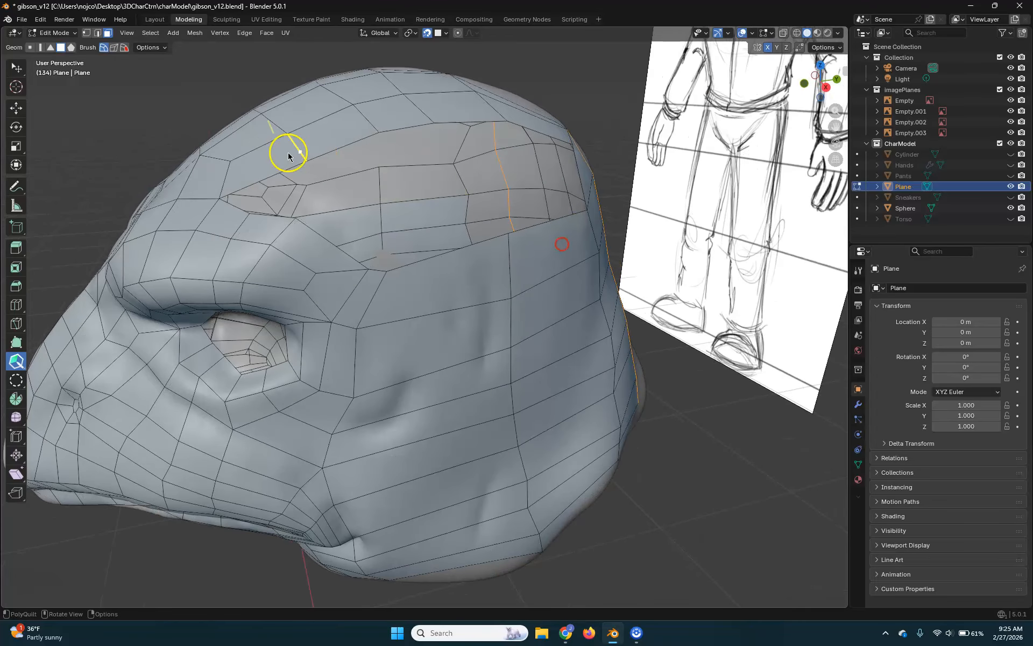
pyautogui.moveTo(595, 145); pyautogui.dragTo(532, 170, button='middle')
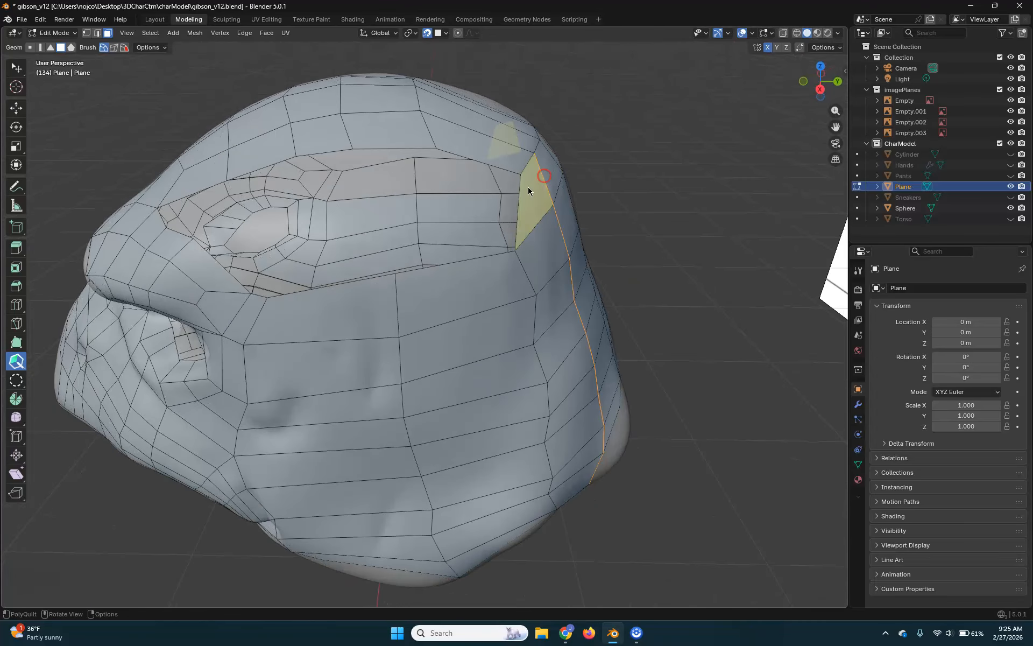
pyautogui.moveTo(385, 292); pyautogui.dragTo(418, 312, button='middle')
pyautogui.moveTo(235, 370); pyautogui.dragTo(393, 292)
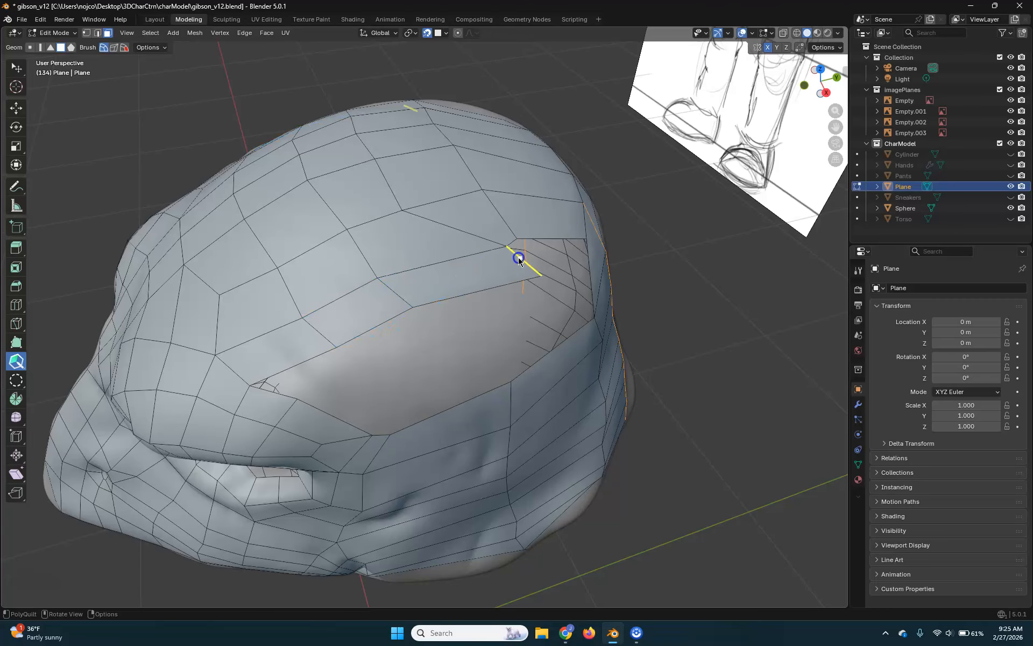
# Move the vertices of the vertical edge loop at the back side of the head to even out its column spacing
pyautogui.moveTo(452, 268)
pyautogui.mouseDown(button='middle')
pyautogui.moveTo(482, 295)
pyautogui.moveTo(458, 277)
pyautogui.mouseUp(button='middle')
pyautogui.keyDown('ctrl'); pyautogui.click(314, 213); pyautogui.keyUp('ctrl')
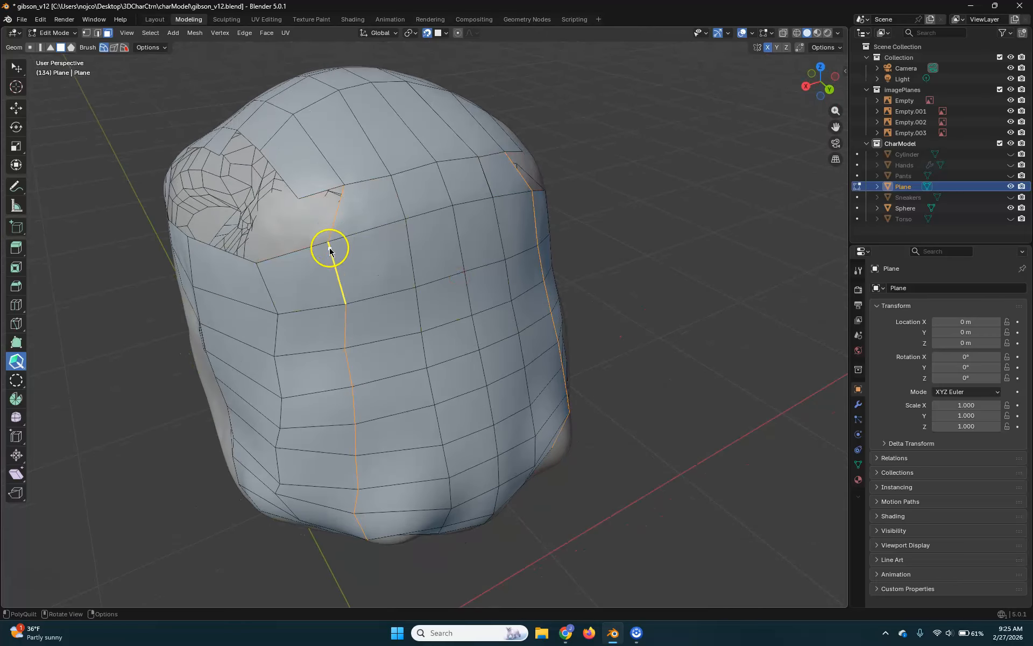
pyautogui.moveTo(352, 276); pyautogui.dragTo(364, 273)
pyautogui.moveTo(346, 364); pyautogui.dragTo(383, 366)
pyautogui.moveTo(568, 514); pyautogui.dragTo(574, 510, button='middle')
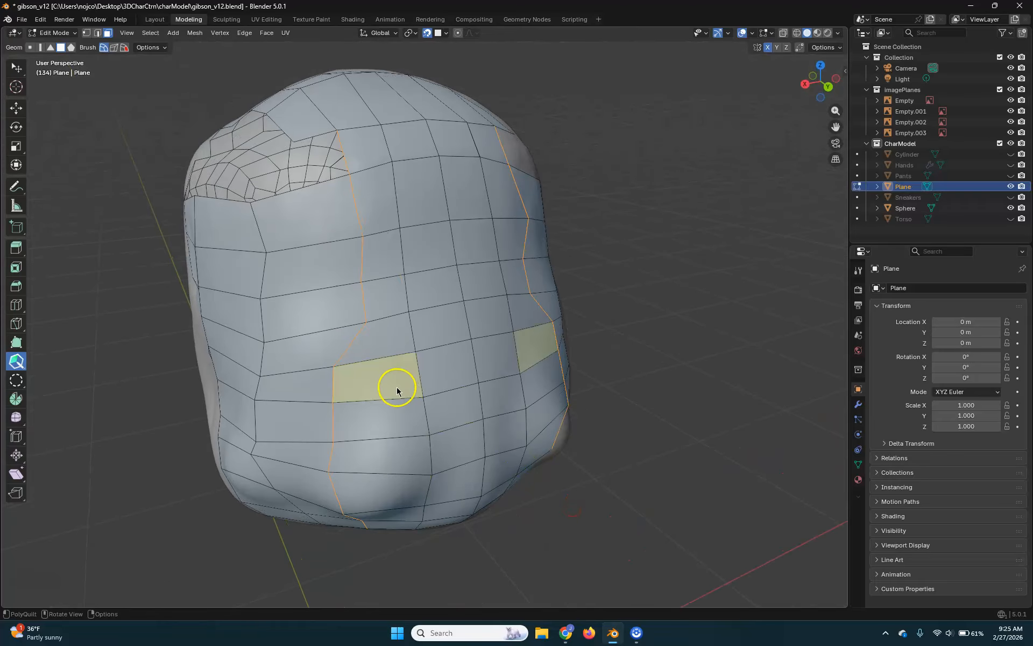
pyautogui.moveTo(330, 385); pyautogui.dragTo(380, 387)
pyautogui.moveTo(334, 450); pyautogui.dragTo(385, 457)
# Fill the back corner of the side opening and pull the crown row's rim vertices outward and down
pyautogui.moveTo(354, 503); pyautogui.dragTo(373, 325, button='middle')
pyautogui.keyDown('ctrl'); pyautogui.click(351, 335); pyautogui.keyUp('ctrl')
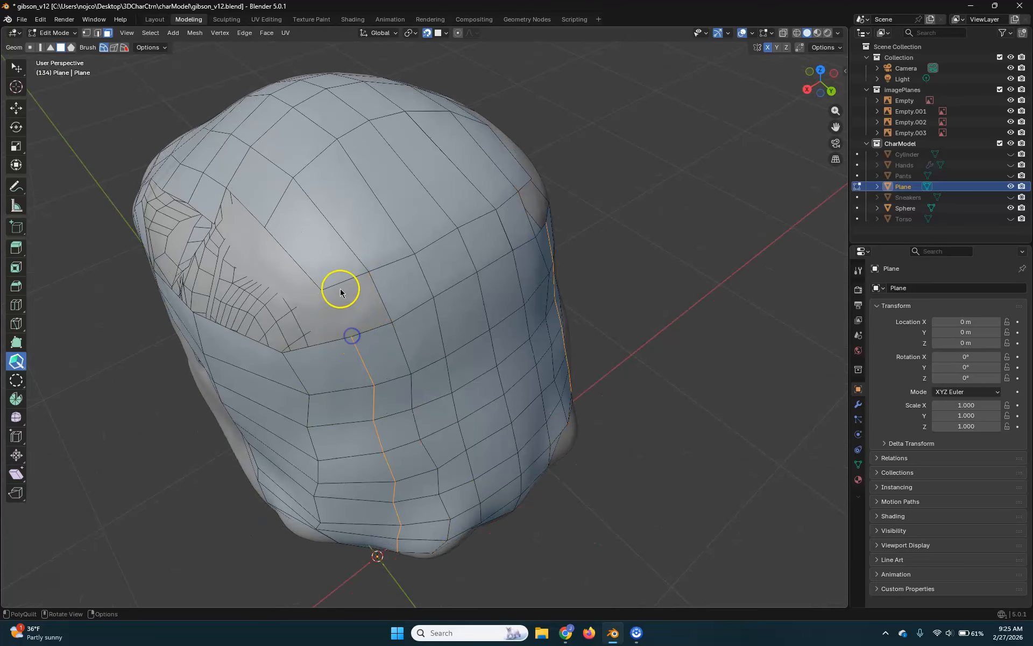
pyautogui.moveTo(347, 282); pyautogui.dragTo(369, 329)
pyautogui.moveTo(369, 330); pyautogui.dragTo(431, 357, button='middle')
pyautogui.moveTo(247, 289); pyautogui.dragTo(289, 336)
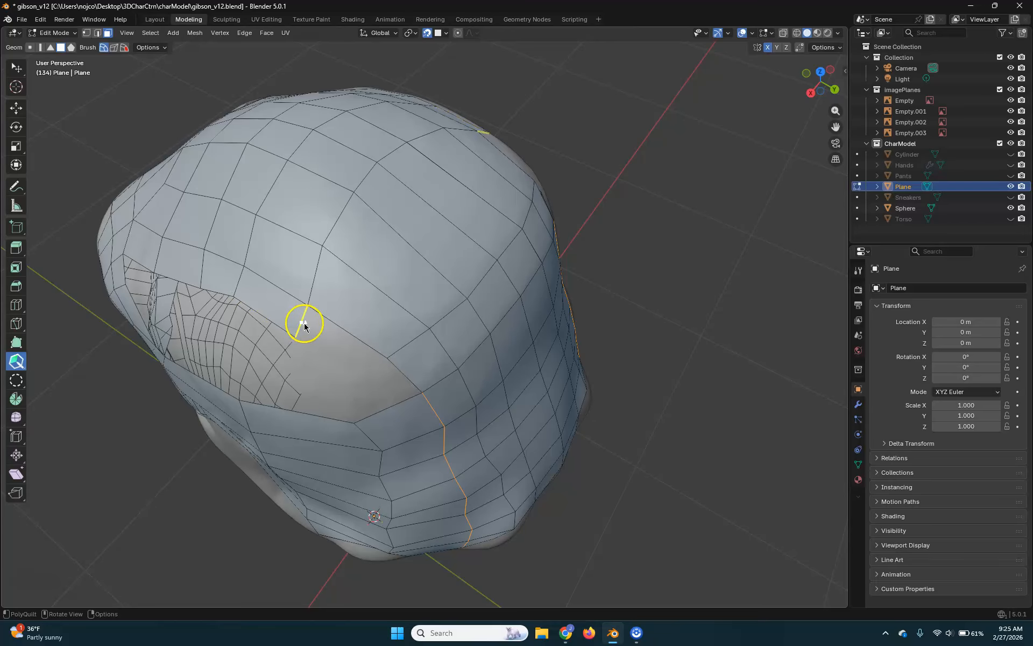
pyautogui.moveTo(380, 375); pyautogui.dragTo(399, 404)
# Adjust the vertices at the opening's back corner and cut a vertical edge loop through the side patch beneath it
pyautogui.moveTo(443, 442); pyautogui.dragTo(439, 392, button='middle')
pyautogui.moveTo(349, 299); pyautogui.dragTo(505, 383, button='middle')
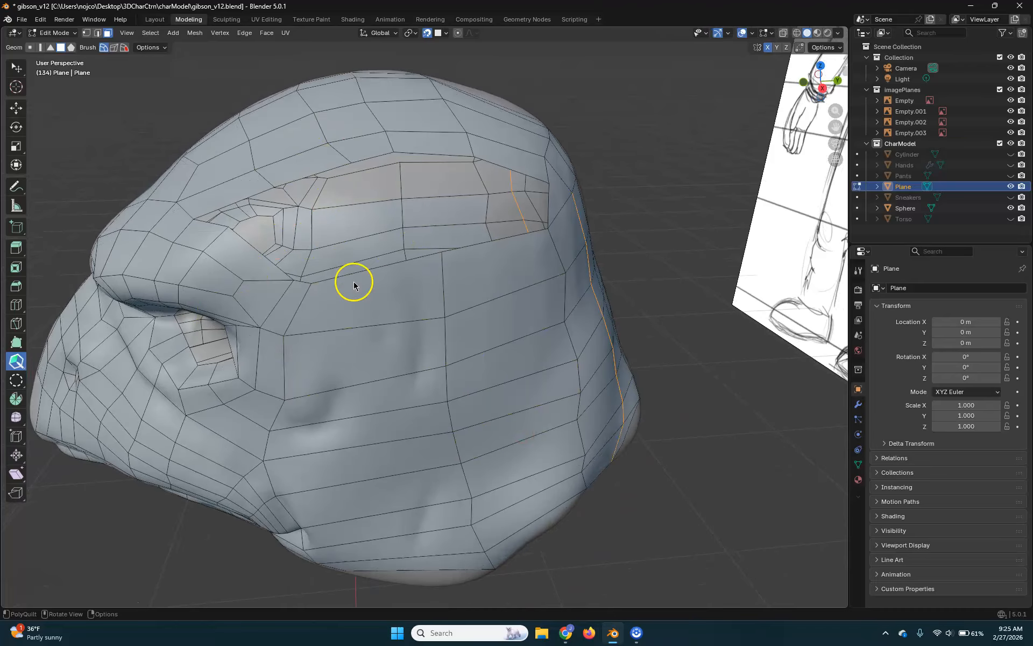
pyautogui.moveTo(338, 211); pyautogui.dragTo(351, 221, button='middle')
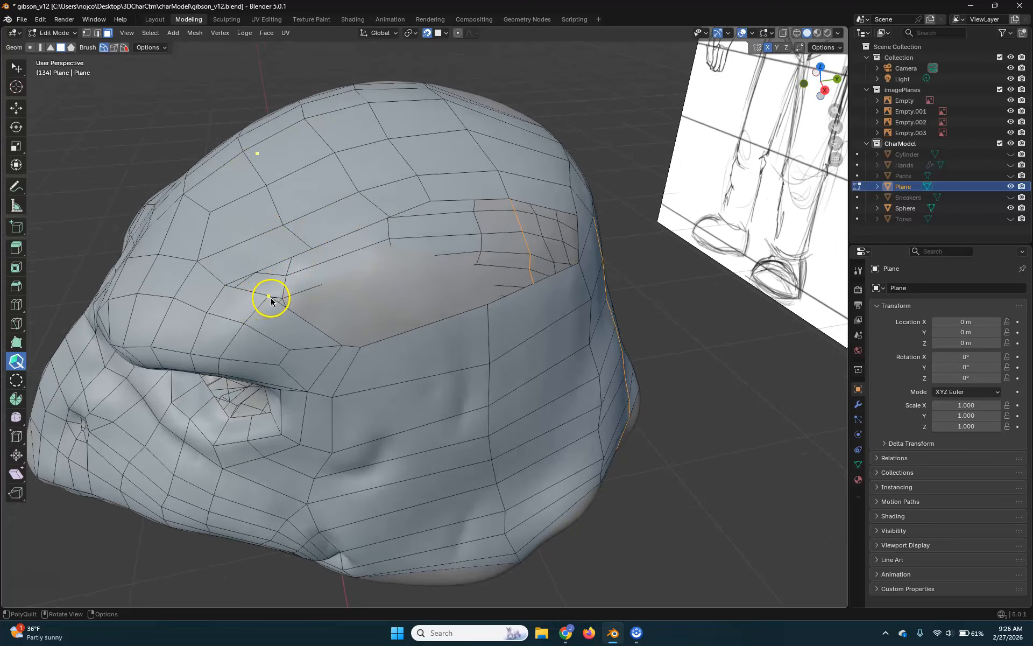
pyautogui.moveTo(390, 305); pyautogui.dragTo(390, 304, button='middle')
pyautogui.click(479, 210)
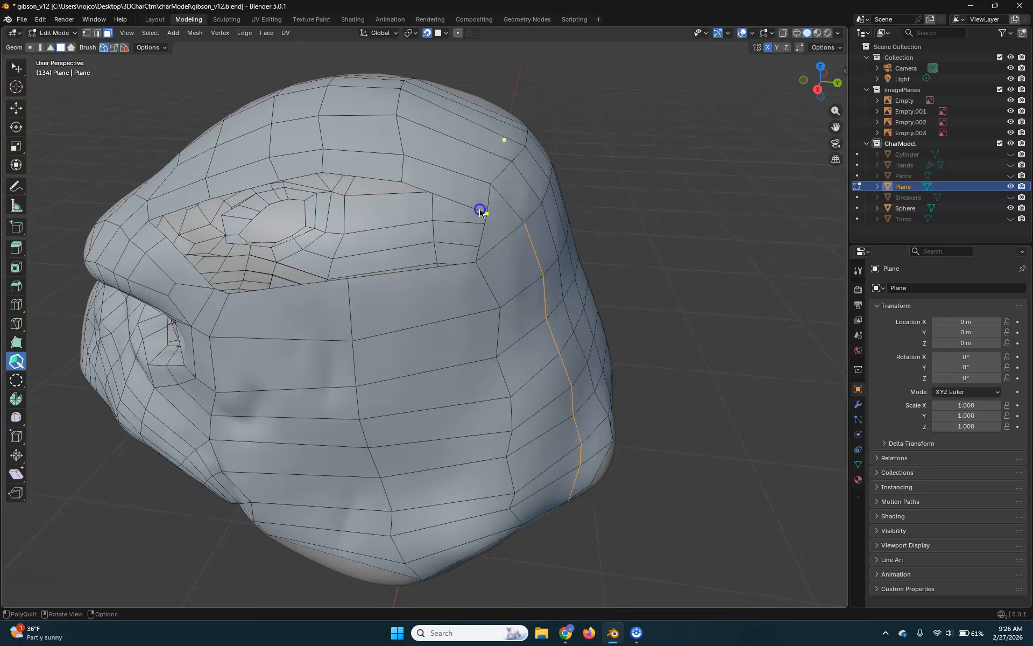
pyautogui.moveTo(475, 262); pyautogui.dragTo(487, 253)
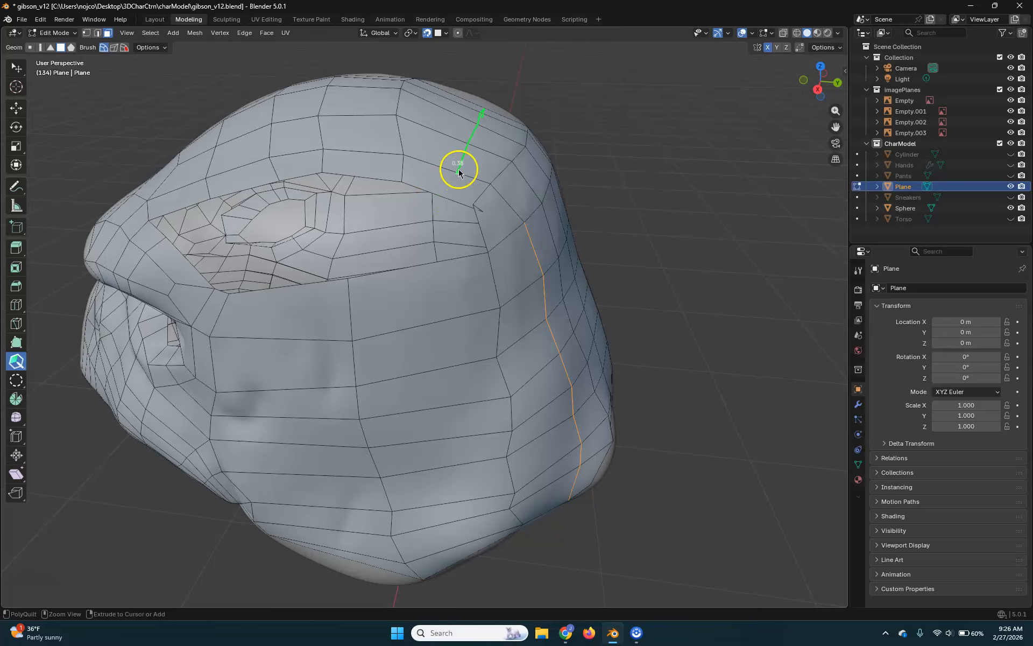
pyautogui.moveTo(445, 168); pyautogui.dragTo(445, 179)
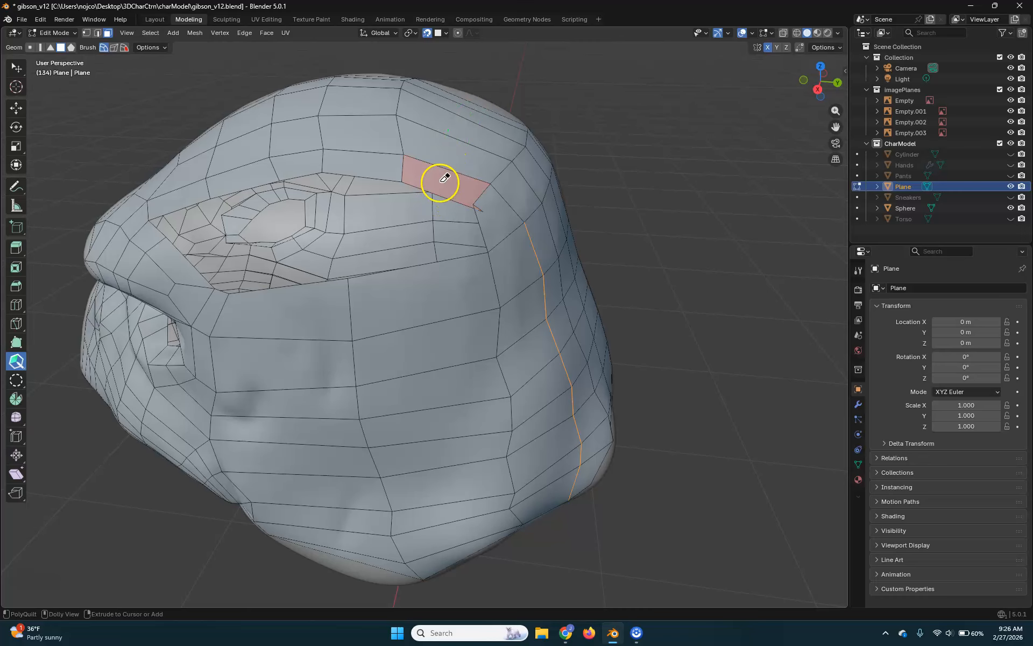
pyautogui.moveTo(444, 192); pyautogui.dragTo(440, 191)
pyautogui.moveTo(440, 263)
pyautogui.mouseDown()
pyautogui.moveTo(428, 263)
pyautogui.moveTo(456, 260)
pyautogui.mouseUp()
# Shift the vertices of the middle column on the side patch backward to even out the quad widths
pyautogui.scroll(1, 456, 260)
pyautogui.moveTo(444, 249); pyautogui.dragTo(452, 249, button='middle')
pyautogui.scroll(-4, 420, 210)
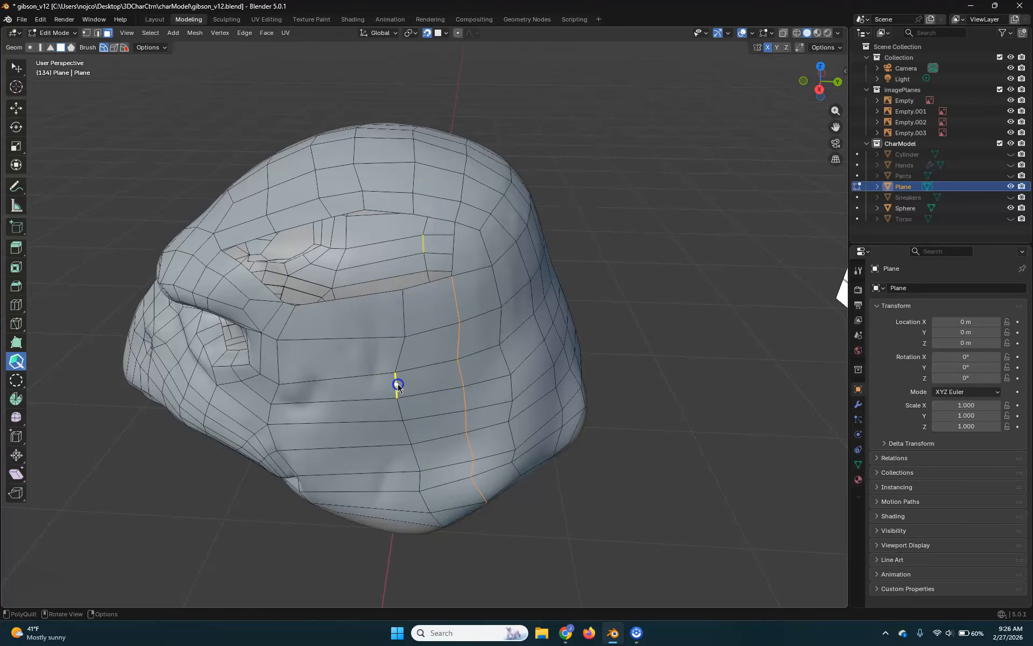
pyautogui.moveTo(411, 431); pyautogui.dragTo(399, 381, button='middle')
pyautogui.moveTo(397, 377); pyautogui.dragTo(414, 373)
pyautogui.moveTo(406, 429); pyautogui.dragTo(423, 429)
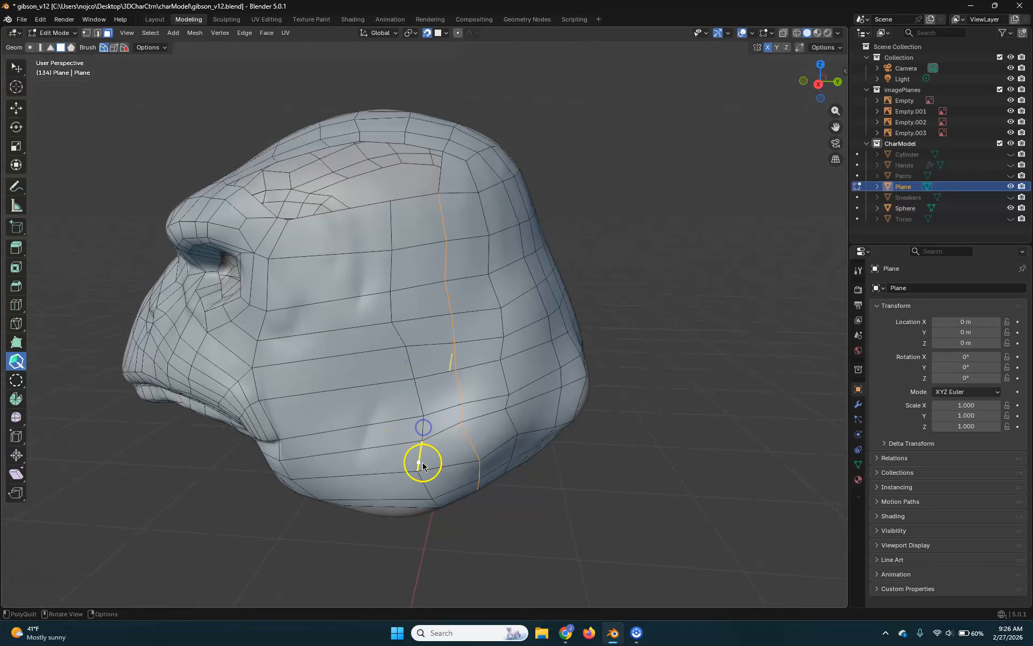
# Cut a vertical edge loop through the front of the side patch and bridge quads from the crown row to the side patch
pyautogui.moveTo(429, 479); pyautogui.dragTo(396, 243, button='middle')
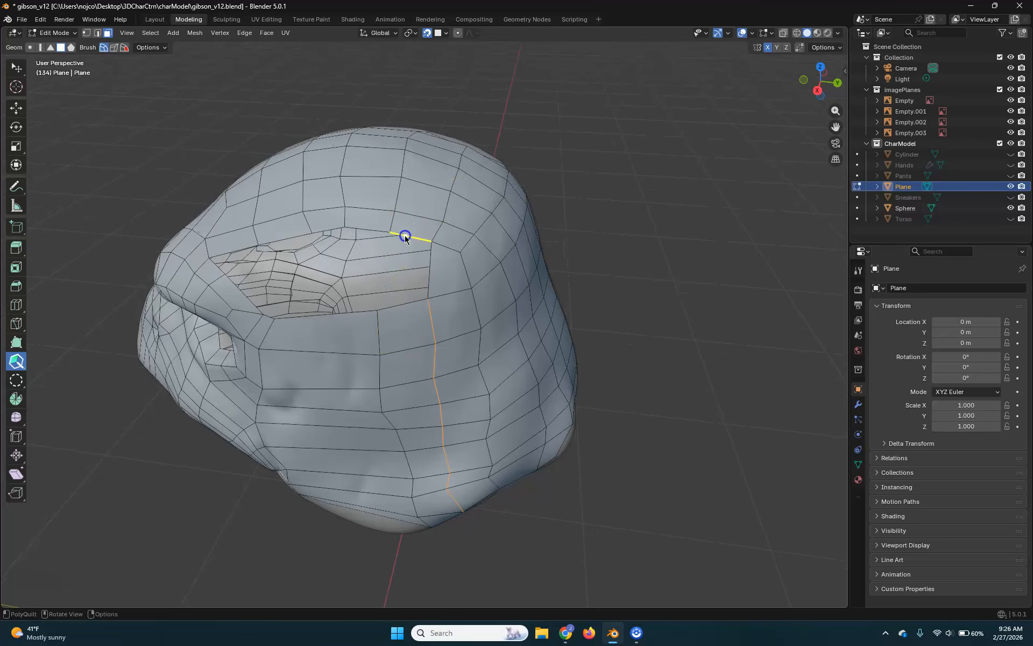
pyautogui.moveTo(405, 305); pyautogui.dragTo(387, 240, button='middle')
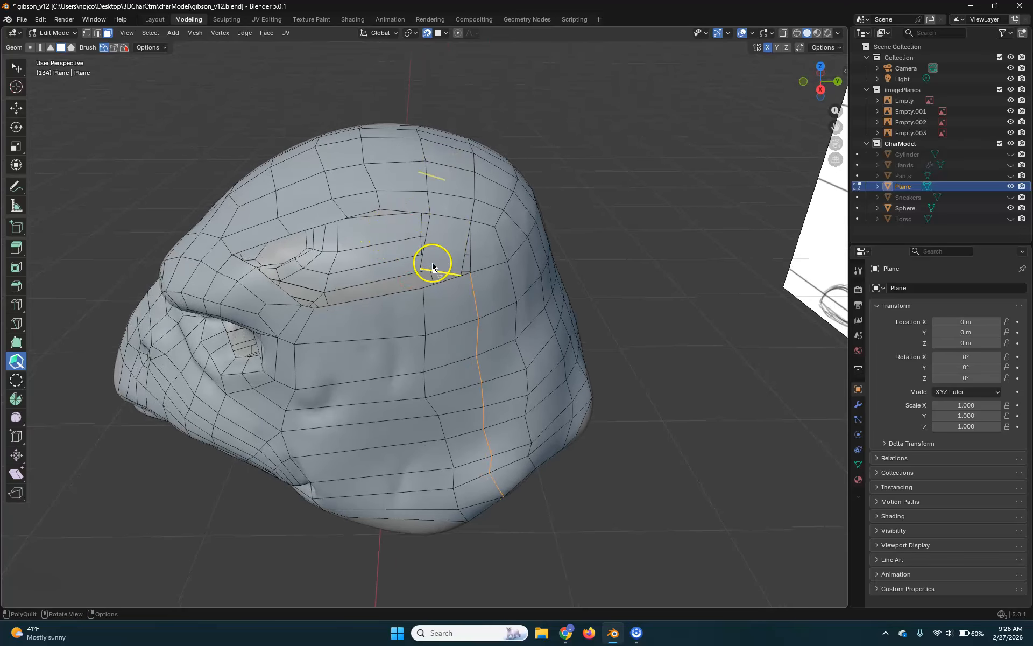
pyautogui.moveTo(424, 274); pyautogui.dragTo(426, 264, button='middle')
pyautogui.keyDown('ctrl'); pyautogui.click(385, 281); pyautogui.keyUp('ctrl')
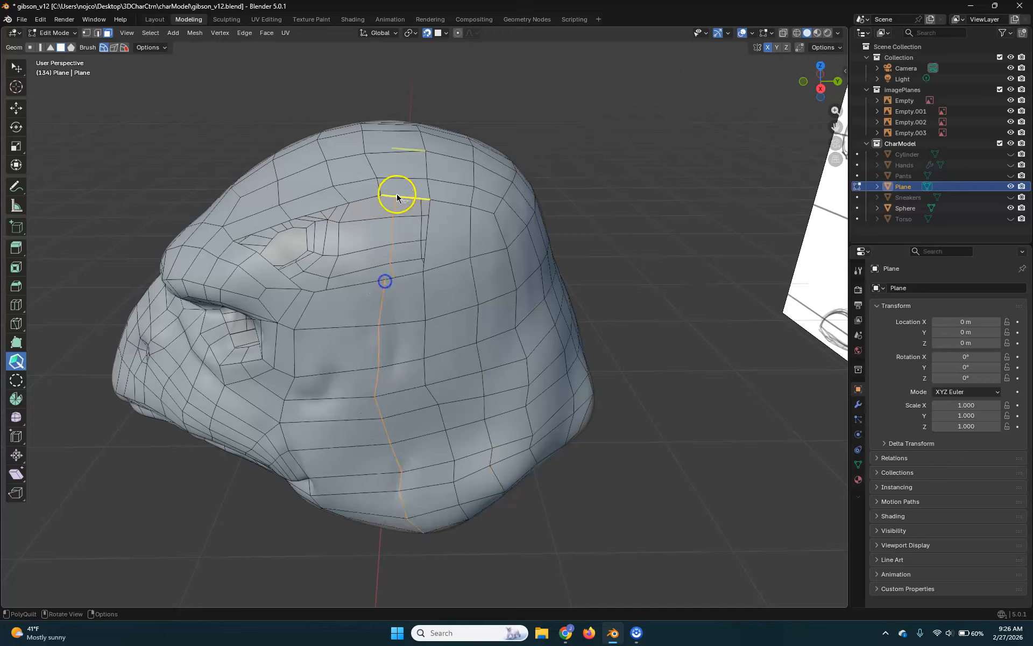
pyautogui.moveTo(398, 198); pyautogui.dragTo(408, 277)
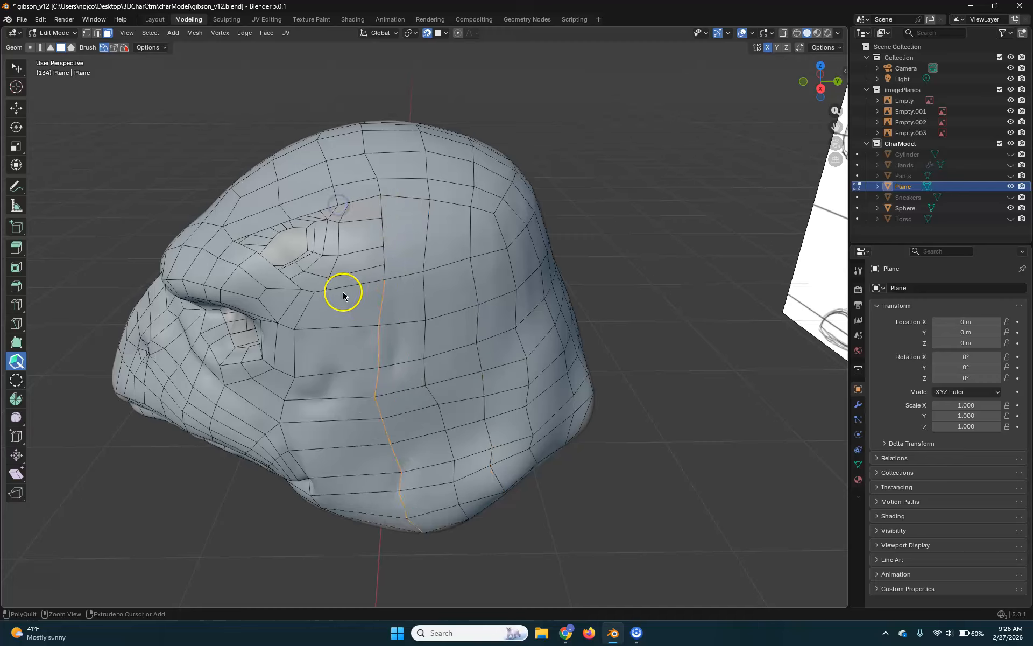
pyautogui.moveTo(349, 286)
pyautogui.mouseDown()
pyautogui.moveTo(341, 233)
pyautogui.moveTo(358, 203)
pyautogui.moveTo(338, 265)
pyautogui.moveTo(369, 281)
pyautogui.mouseUp()
# Bridge another quad across the front part of the opening from the crown row down to the side patch
pyautogui.moveTo(380, 274); pyautogui.dragTo(396, 270, button='middle')
pyautogui.scroll(1, 397, 270)
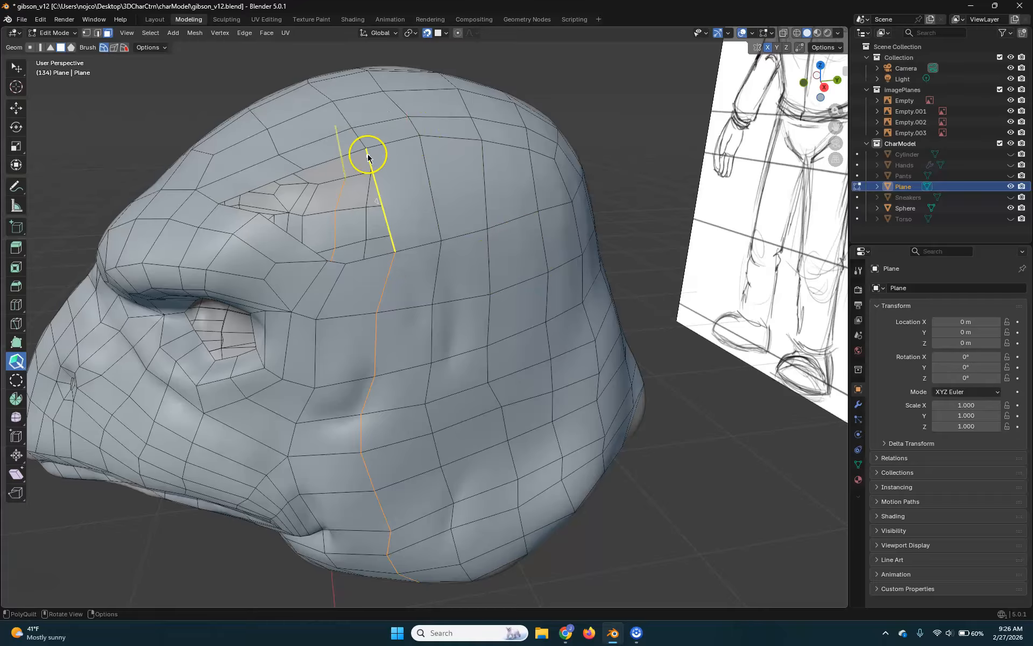
pyautogui.moveTo(338, 161); pyautogui.dragTo(371, 257)
pyautogui.moveTo(390, 242); pyautogui.dragTo(389, 284, button='middle')
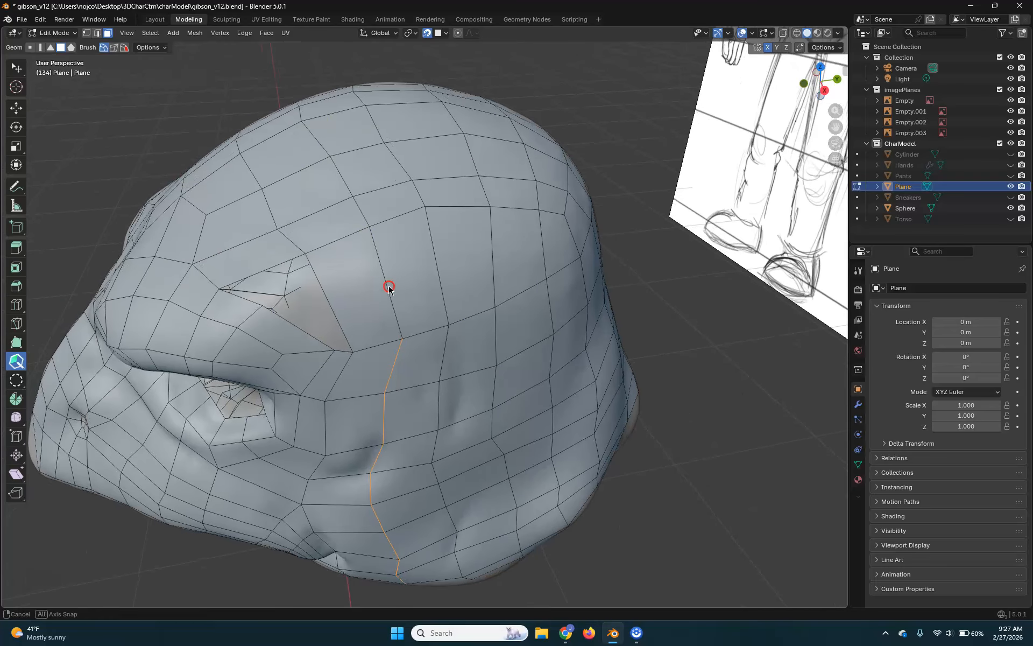
# Cut an edge loop through the forehead strip and bridge a narrow quad from it to the brow's outer corner
pyautogui.press('ctrl')
pyautogui.keyDown('ctrl'); pyautogui.click(266, 268); pyautogui.keyUp('ctrl')
pyautogui.moveTo(289, 263); pyautogui.dragTo(347, 354)
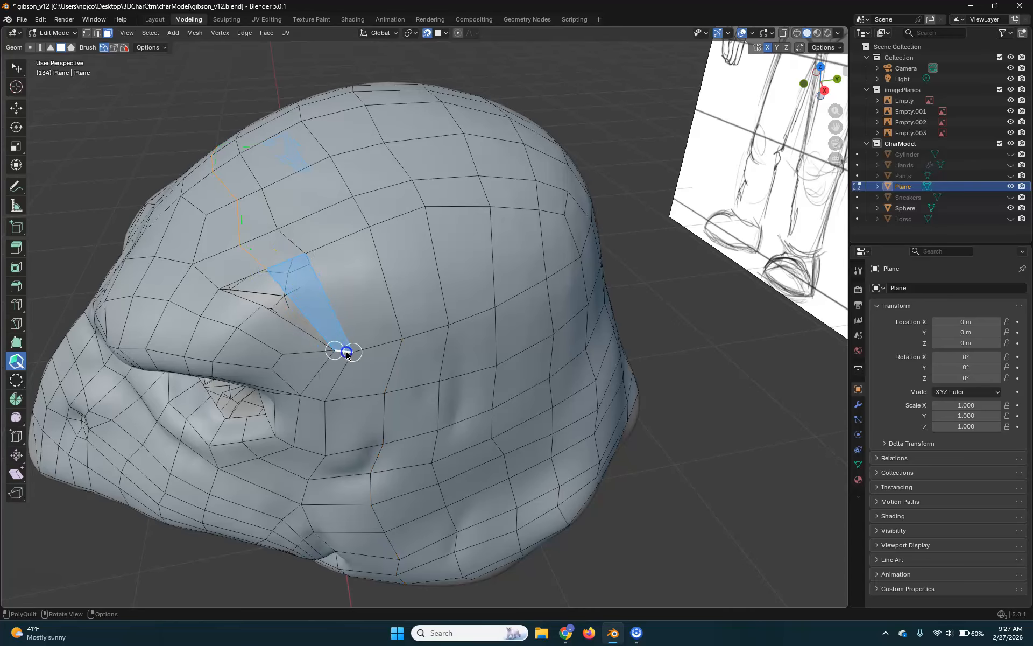
# Close the last gap above the brow and cut two horizontal edge loops around the side and back of the crown
pyautogui.moveTo(345, 354); pyautogui.dragTo(330, 307, button='middle')
pyautogui.press('ctrl')
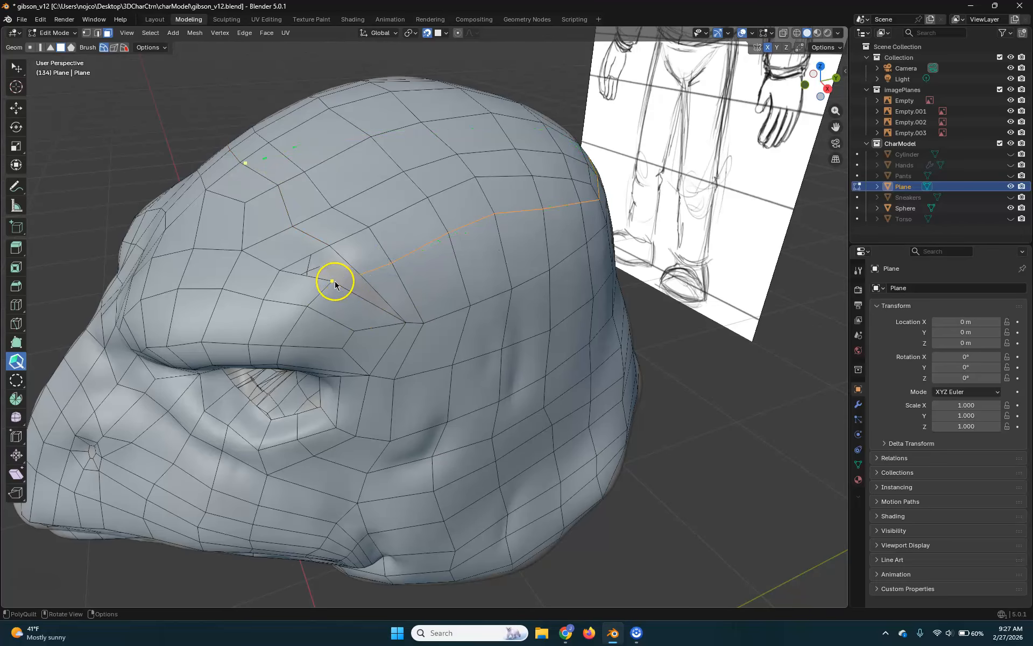
pyautogui.moveTo(345, 294); pyautogui.dragTo(316, 282)
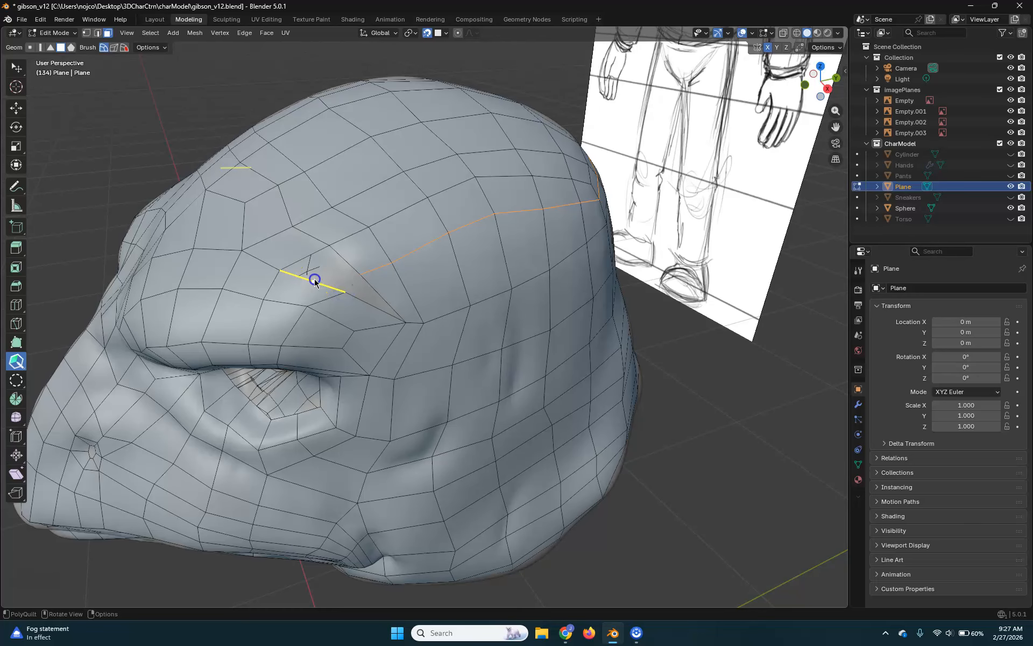
pyautogui.moveTo(399, 305); pyautogui.dragTo(399, 296, button='middle')
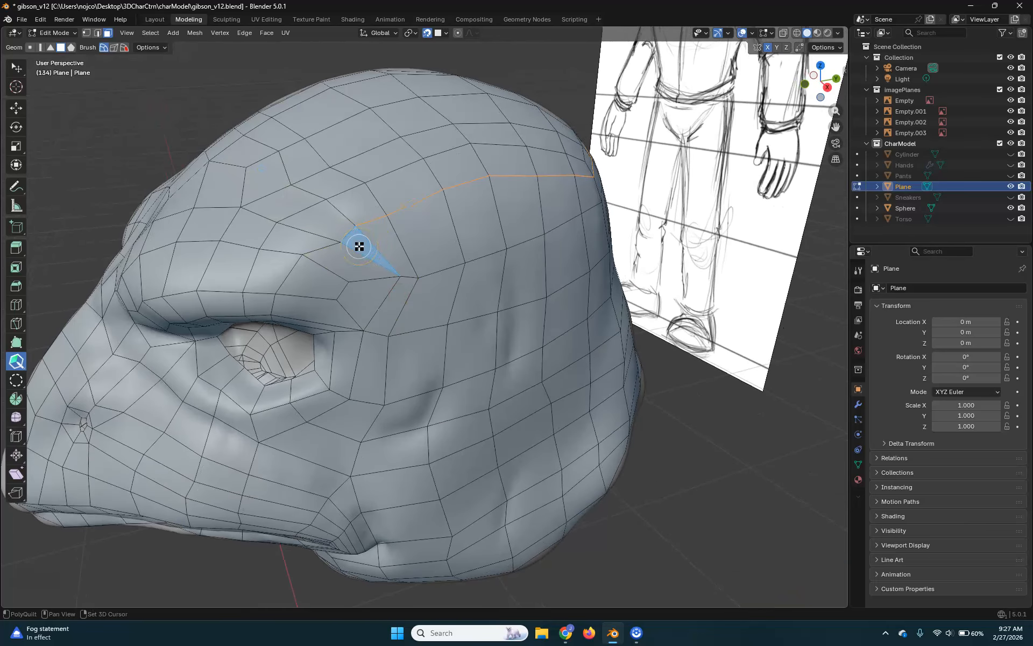
pyautogui.keyDown('ctrl'); pyautogui.click(404, 247); pyautogui.keyUp('ctrl')
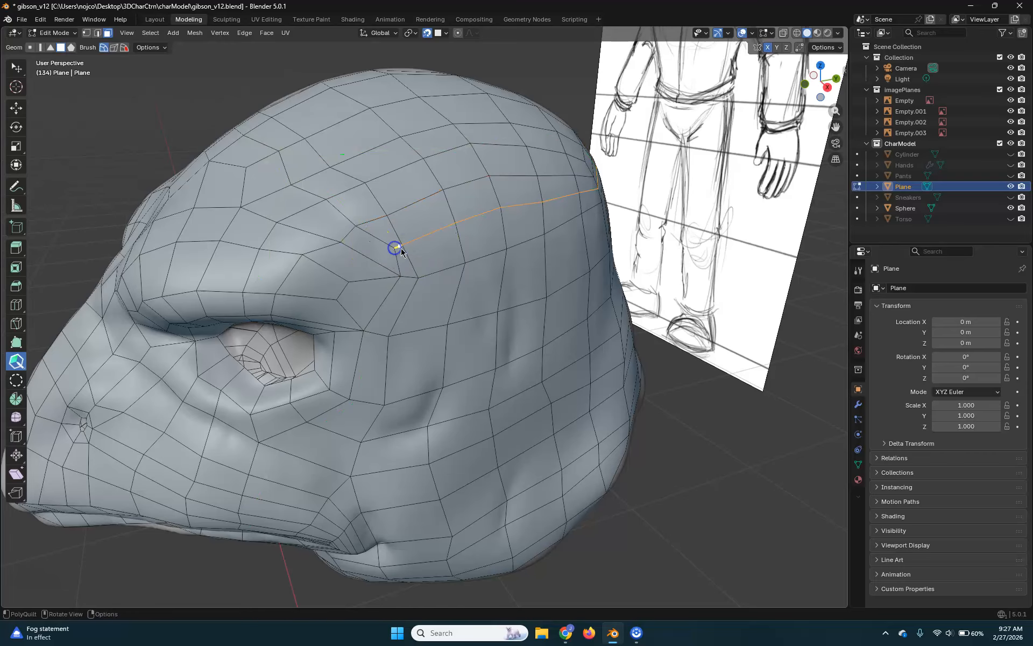
# Relax the mesh on the side and back of the head with smoothing strokes and undo the last change
pyautogui.moveTo(427, 293)
pyautogui.mouseDown(button='middle')
pyautogui.moveTo(380, 339)
pyautogui.moveTo(461, 305)
pyautogui.moveTo(516, 325)
pyautogui.moveTo(415, 321)
pyautogui.moveTo(364, 296)
pyautogui.moveTo(341, 304)
pyautogui.moveTo(629, 341)
pyautogui.moveTo(678, 323)
pyautogui.moveTo(491, 339)
pyautogui.moveTo(676, 398)
pyautogui.mouseUp(button='middle')
pyautogui.moveTo(570, 370)
pyautogui.mouseDown(button='middle')
pyautogui.moveTo(618, 362)
pyautogui.moveTo(567, 397)
pyautogui.moveTo(457, 398)
pyautogui.moveTo(449, 364)
pyautogui.moveTo(494, 349)
pyautogui.mouseUp(button='middle')
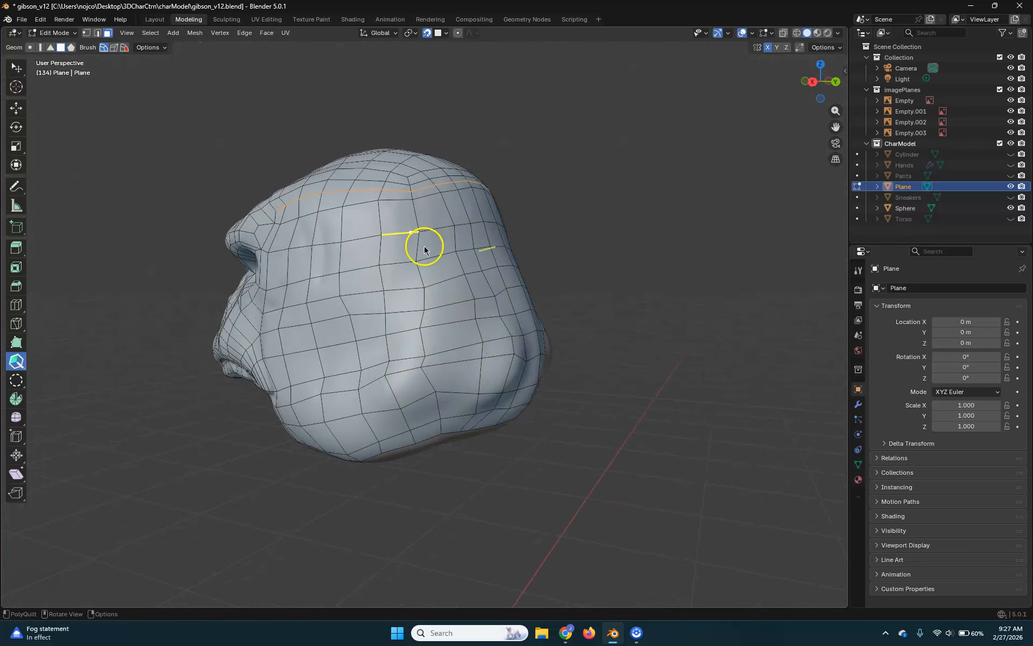
pyautogui.scroll(-2, 433, 331)
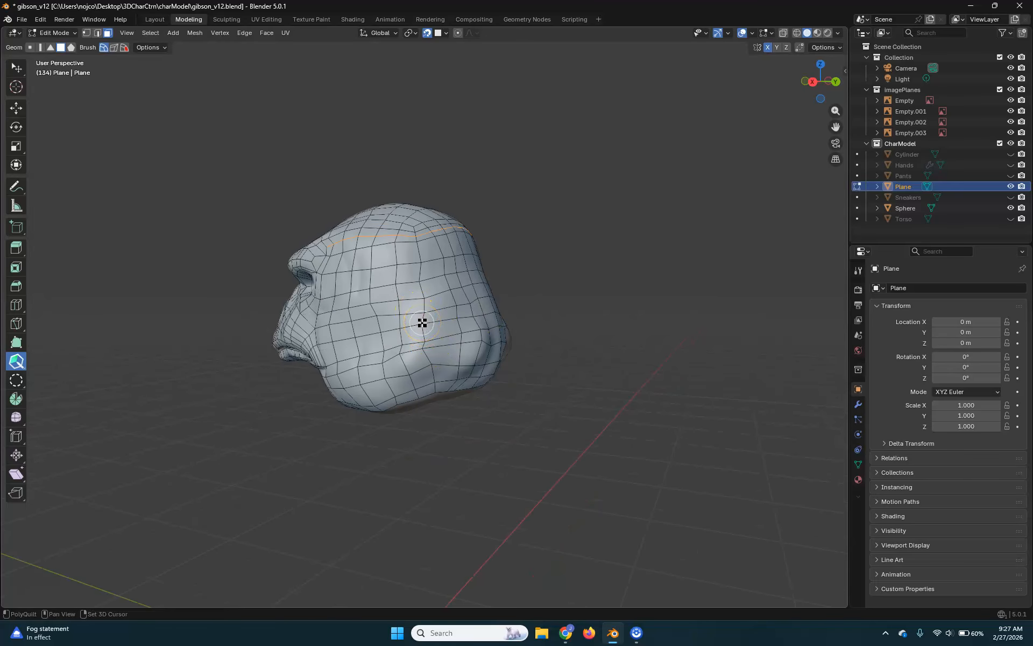
pyautogui.scroll(2, 422, 326)
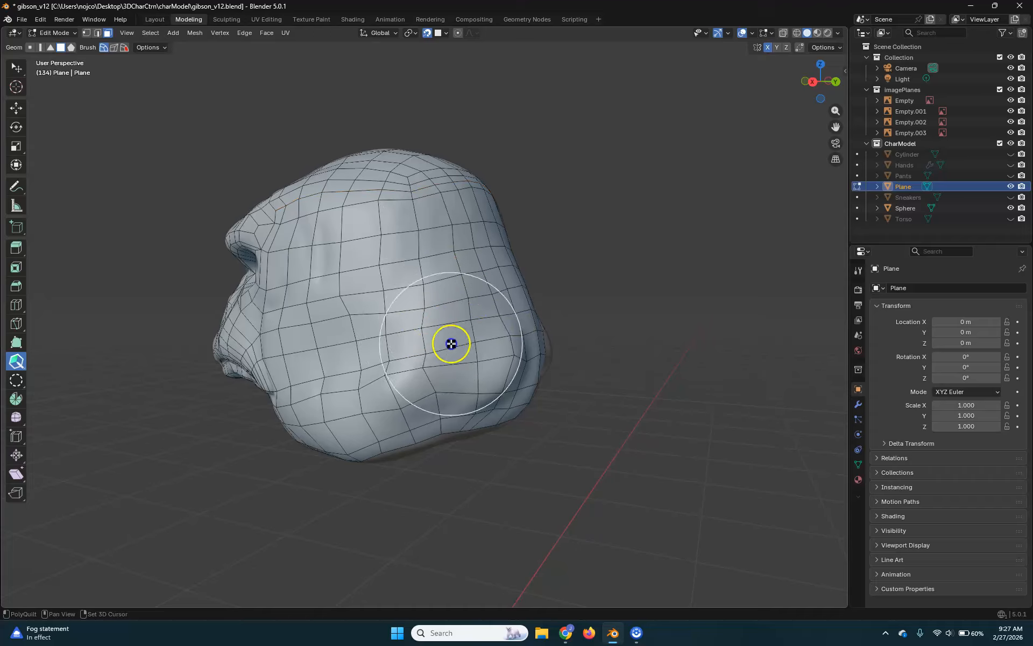
pyautogui.moveTo(545, 303); pyautogui.dragTo(491, 325, button='middle')
pyautogui.keyDown('shift'); pyautogui.moveTo(491, 324); pyautogui.dragTo(411, 256); pyautogui.keyUp('shift')
pyautogui.keyDown('shift'); pyautogui.moveTo(410, 185); pyautogui.dragTo(381, 217); pyautogui.keyUp('shift')
pyautogui.moveTo(393, 272); pyautogui.dragTo(405, 279, button='middle')
pyautogui.moveTo(436, 221); pyautogui.dragTo(418, 253, button='middle')
pyautogui.hotkey('ctrl', 'z')
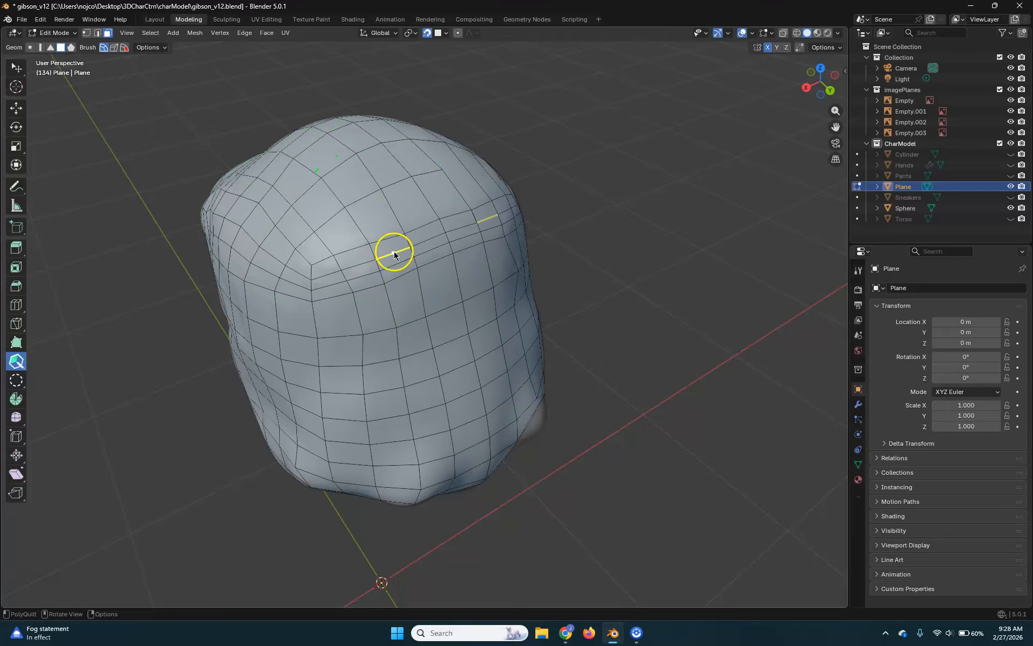
# Relax the mesh across the side and back of the crown with smoothing strokes
pyautogui.moveTo(382, 294)
pyautogui.keyDown('shift'); pyautogui.mouseDown()
pyautogui.moveTo(341, 219)
pyautogui.moveTo(334, 302)
pyautogui.moveTo(368, 247)
pyautogui.mouseUp(); pyautogui.keyUp('shift')
pyautogui.moveTo(415, 291)
pyautogui.keyDown('shift'); pyautogui.mouseDown()
pyautogui.moveTo(309, 203)
pyautogui.moveTo(481, 305)
pyautogui.mouseUp(); pyautogui.keyUp('shift')
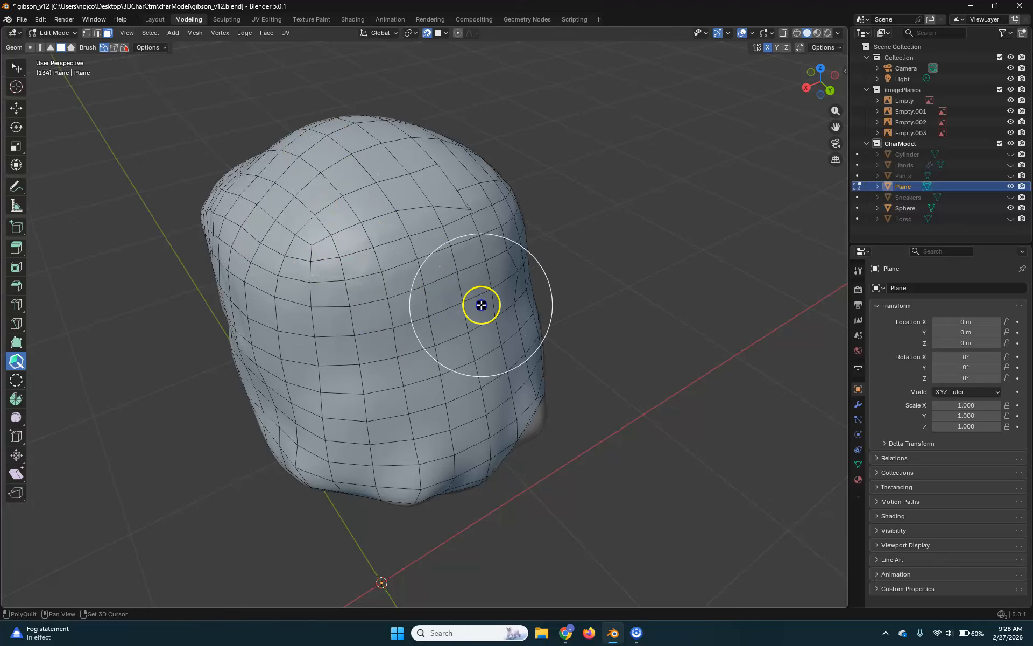
pyautogui.moveTo(448, 363); pyautogui.dragTo(493, 349, button='middle')
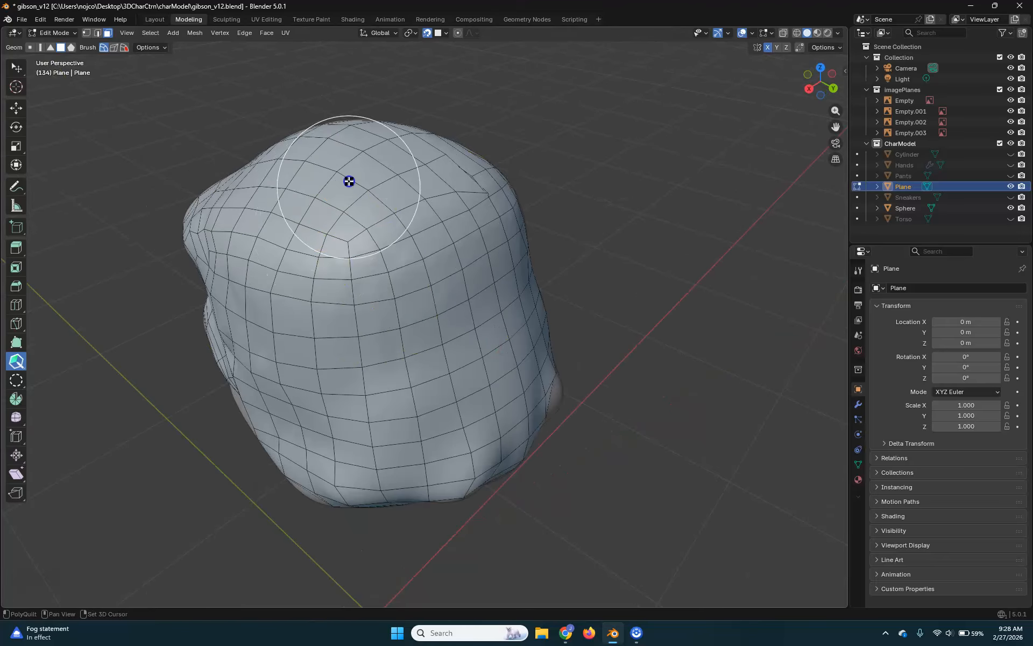
# Relax the mesh around the eye socket with a smoothing stroke along the upper lid area
pyautogui.moveTo(411, 329); pyautogui.dragTo(467, 291, button='middle')
pyautogui.moveTo(358, 380); pyautogui.dragTo(408, 221, button='middle')
pyautogui.moveTo(450, 260); pyautogui.dragTo(474, 295, button='middle')
pyautogui.moveTo(492, 335)
pyautogui.mouseDown(button='middle')
pyautogui.moveTo(558, 325)
pyautogui.moveTo(524, 332)
pyautogui.mouseUp(button='middle')
pyautogui.scroll(3, 543, 344)
pyautogui.keyDown('shift'); pyautogui.moveTo(421, 236); pyautogui.dragTo(415, 238); pyautogui.keyUp('shift')
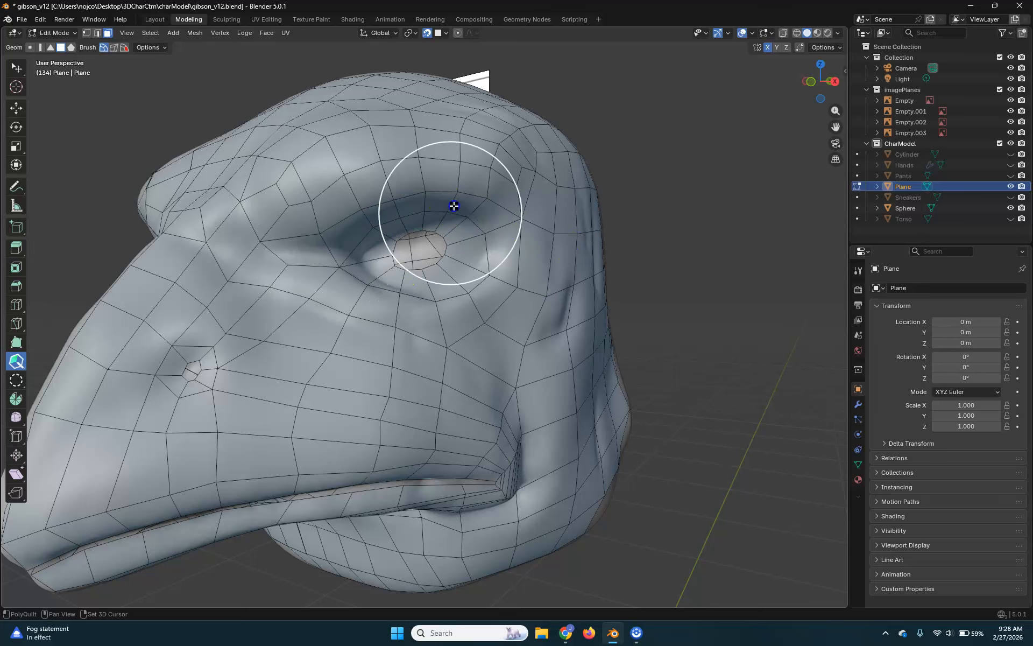
# Smooth the quads of the brow ridge above the eye opening
pyautogui.moveTo(392, 230); pyautogui.dragTo(361, 219, button='middle')
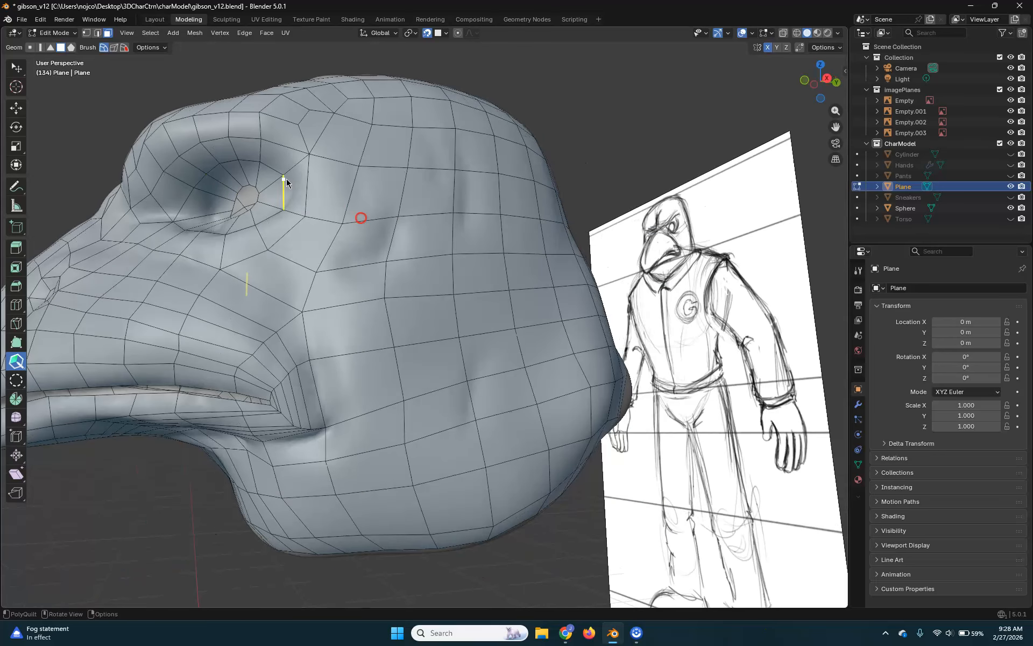
pyautogui.moveTo(321, 298); pyautogui.dragTo(433, 314, button='middle')
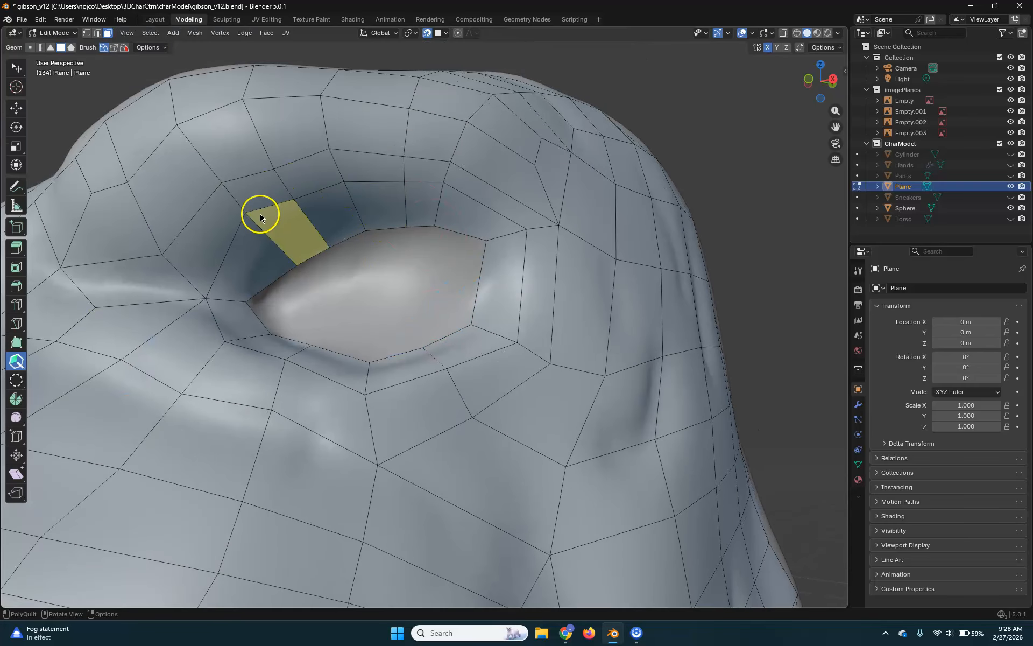
pyautogui.rightClick(298, 202)
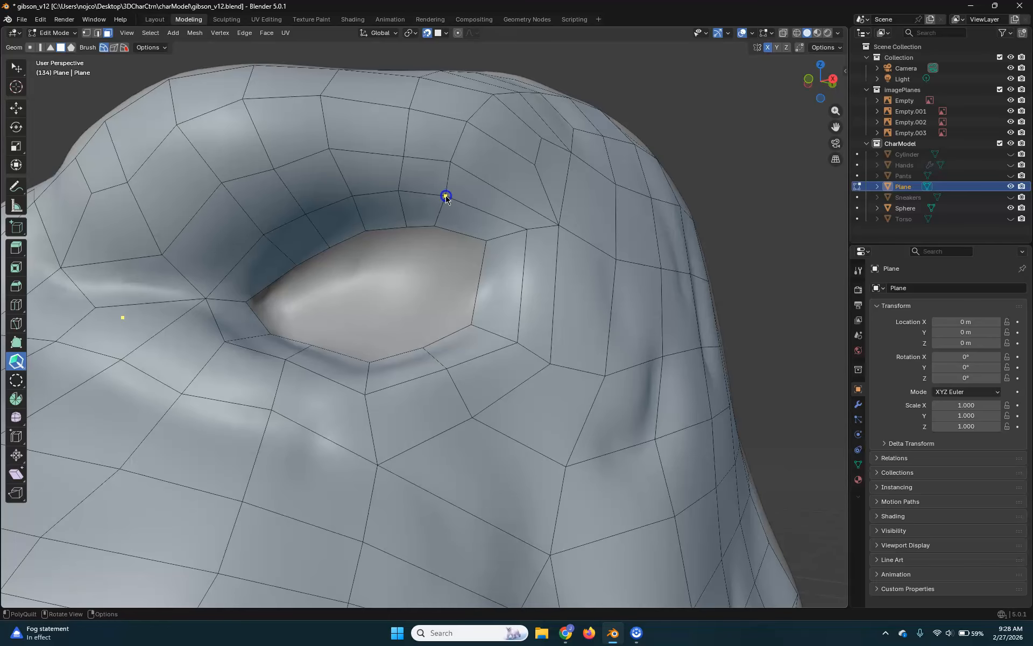
pyautogui.scroll(-2, 514, 279)
pyautogui.moveTo(360, 194)
pyautogui.keyDown('shift'); pyautogui.mouseDown()
pyautogui.moveTo(378, 180)
pyautogui.moveTo(318, 196)
pyautogui.moveTo(336, 192)
pyautogui.mouseUp(); pyautogui.keyUp('shift')
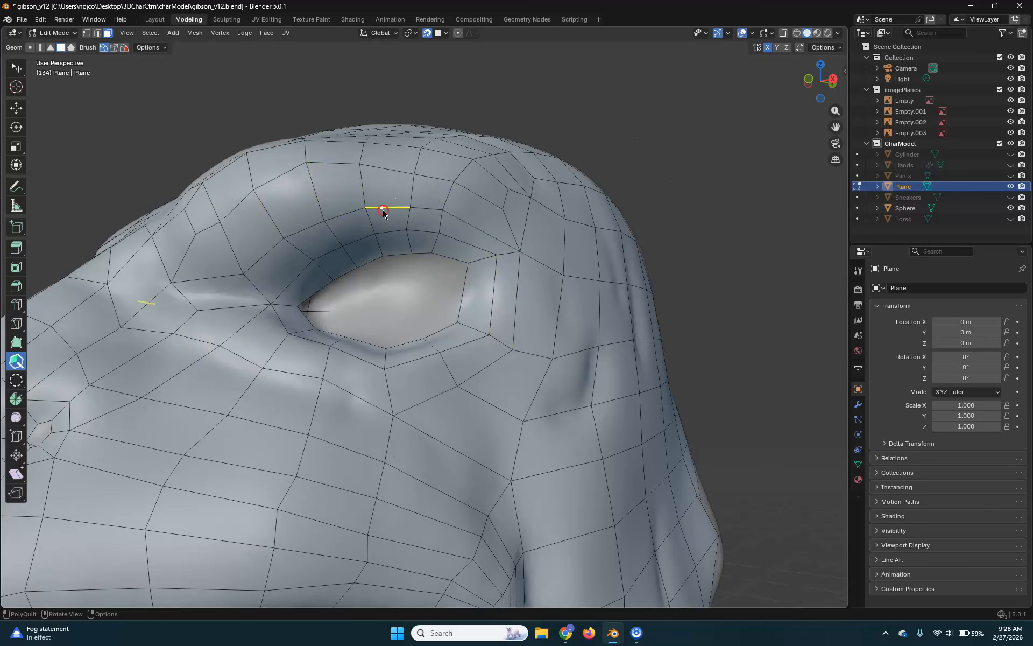
# Relax the tight edge loops at the corner of the mouth and undo the last change
pyautogui.scroll(-6, 383, 210)
pyautogui.moveTo(380, 471); pyautogui.dragTo(367, 438, button='middle')
pyautogui.moveTo(567, 449)
pyautogui.mouseDown(button='middle')
pyautogui.moveTo(536, 435)
pyautogui.moveTo(469, 442)
pyautogui.mouseUp(button='middle')
pyautogui.scroll(3, 431, 443)
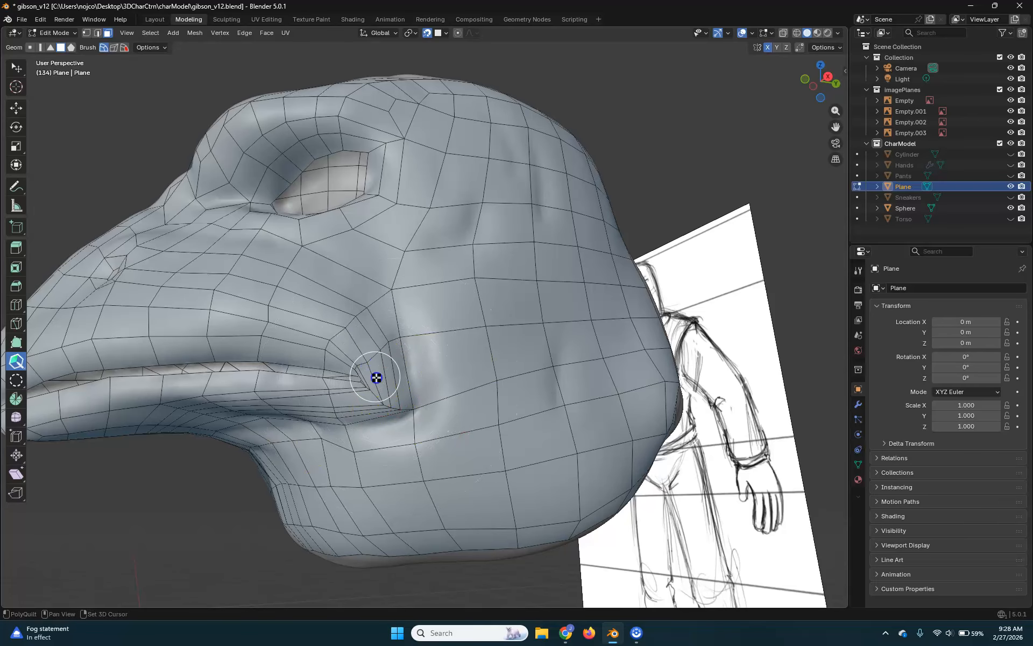
pyautogui.scroll(4, 362, 392)
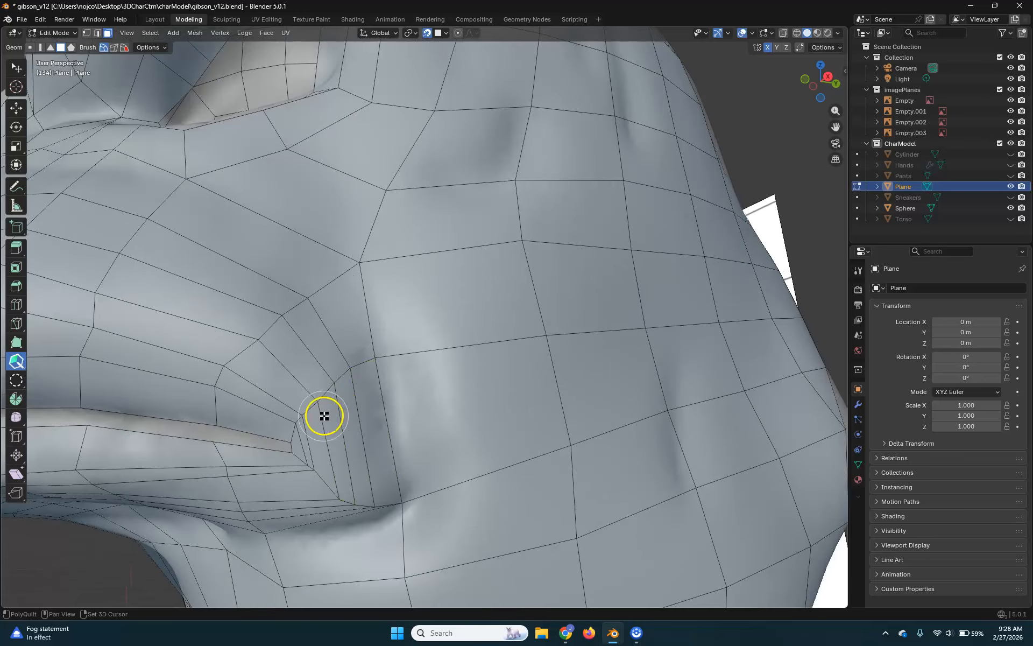
pyautogui.moveTo(303, 431)
pyautogui.keyDown('shift'); pyautogui.mouseDown()
pyautogui.moveTo(307, 464)
pyautogui.moveTo(334, 498)
pyautogui.moveTo(365, 496)
pyautogui.mouseUp(); pyautogui.keyUp('shift')
pyautogui.hotkey('ctrl', 'z')
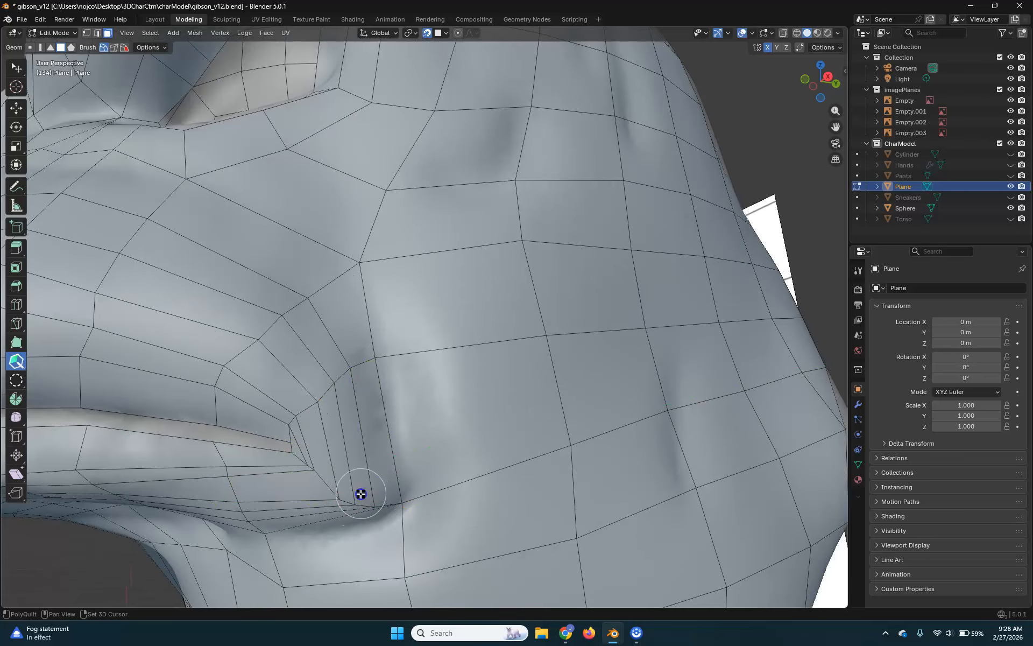
# Nudge a vertex just above the mouth corner slightly downward and relax the side of the upper beak
pyautogui.moveTo(336, 522); pyautogui.dragTo(344, 511, button='middle')
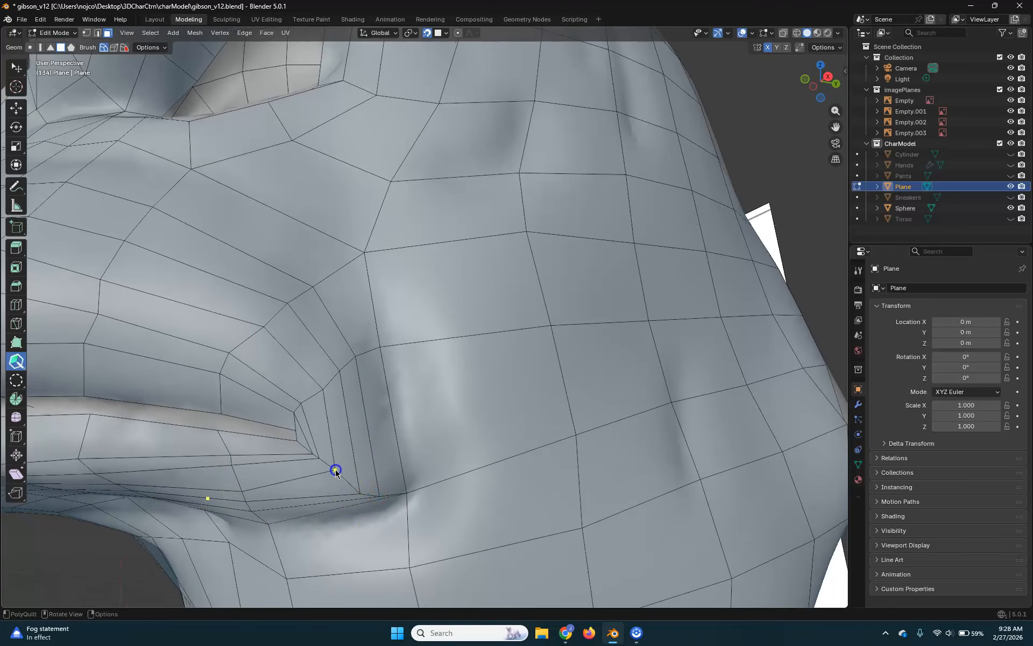
pyautogui.moveTo(309, 448); pyautogui.dragTo(510, 397, button='middle')
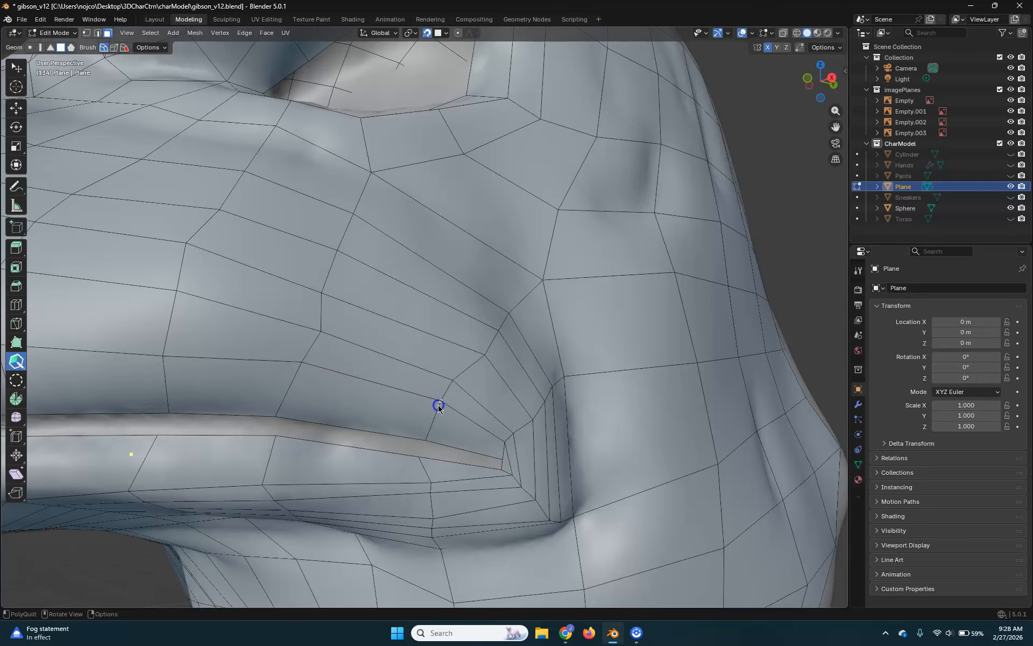
pyautogui.moveTo(439, 406); pyautogui.dragTo(436, 415)
pyautogui.moveTo(322, 303)
pyautogui.keyDown('shift'); pyautogui.mouseDown()
pyautogui.moveTo(305, 353)
pyautogui.moveTo(217, 203)
pyautogui.moveTo(162, 256)
pyautogui.mouseUp(); pyautogui.keyUp('shift')
pyautogui.scroll(3, 199, 320)
pyautogui.moveTo(207, 326); pyautogui.dragTo(235, 329, button='middle')
pyautogui.scroll(-6, 236, 328)
pyautogui.moveTo(323, 318); pyautogui.dragTo(239, 316, button='middle')
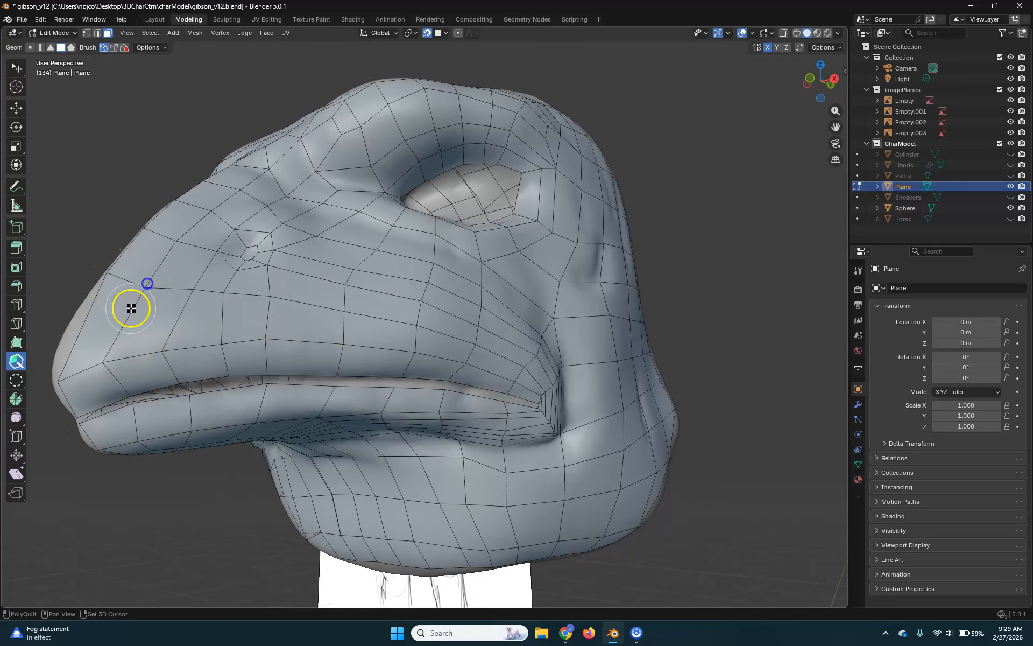
# Relax the mesh from the mouth corner down across the jaw with smoothing strokes
pyautogui.moveTo(166, 307); pyautogui.dragTo(365, 358, button='middle')
pyautogui.scroll(4, 392, 299)
pyautogui.moveTo(457, 150)
pyautogui.keyDown('shift'); pyautogui.mouseDown()
pyautogui.moveTo(464, 145)
pyautogui.moveTo(417, 304)
pyautogui.moveTo(526, 250)
pyautogui.moveTo(556, 282)
pyautogui.mouseUp(); pyautogui.keyUp('shift')
pyautogui.moveTo(556, 282); pyautogui.dragTo(489, 445, button='middle')
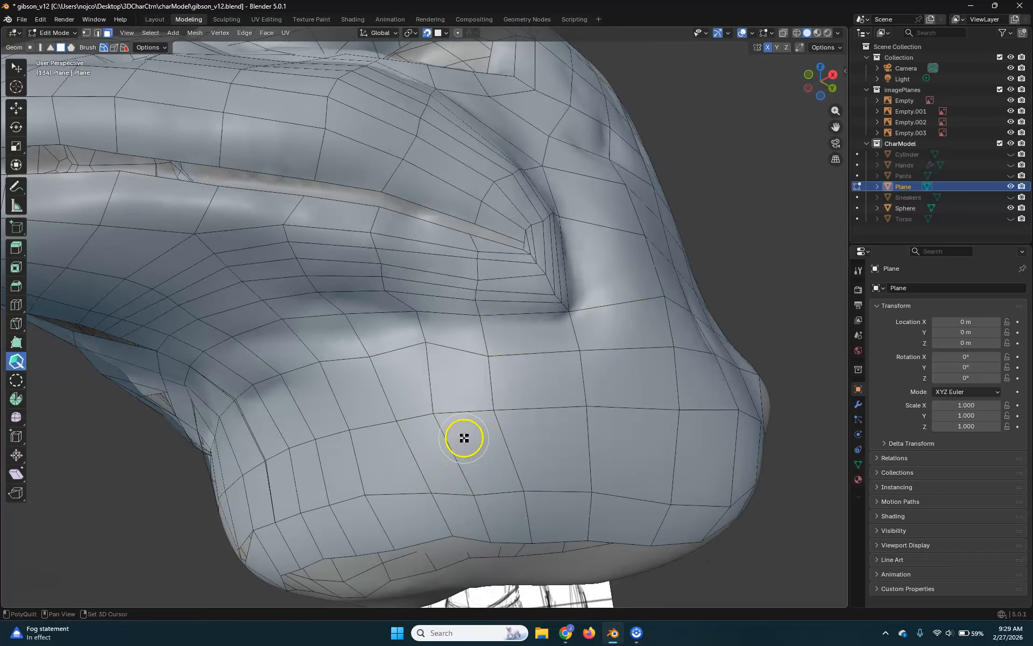
pyautogui.moveTo(405, 434)
pyautogui.keyDown('shift'); pyautogui.mouseDown()
pyautogui.moveTo(496, 440)
pyautogui.moveTo(283, 527)
pyautogui.moveTo(586, 492)
pyautogui.moveTo(573, 463)
pyautogui.mouseUp(); pyautogui.keyUp('shift')
# Cut an edge loop around the eye opening, through the ring of quads along its rim
pyautogui.scroll(-5, 573, 462)
pyautogui.moveTo(648, 461)
pyautogui.mouseDown(button='middle')
pyautogui.moveTo(611, 512)
pyautogui.moveTo(662, 479)
pyautogui.moveTo(725, 522)
pyautogui.moveTo(664, 535)
pyautogui.moveTo(652, 503)
pyautogui.mouseUp(button='middle')
pyautogui.scroll(6, 672, 505)
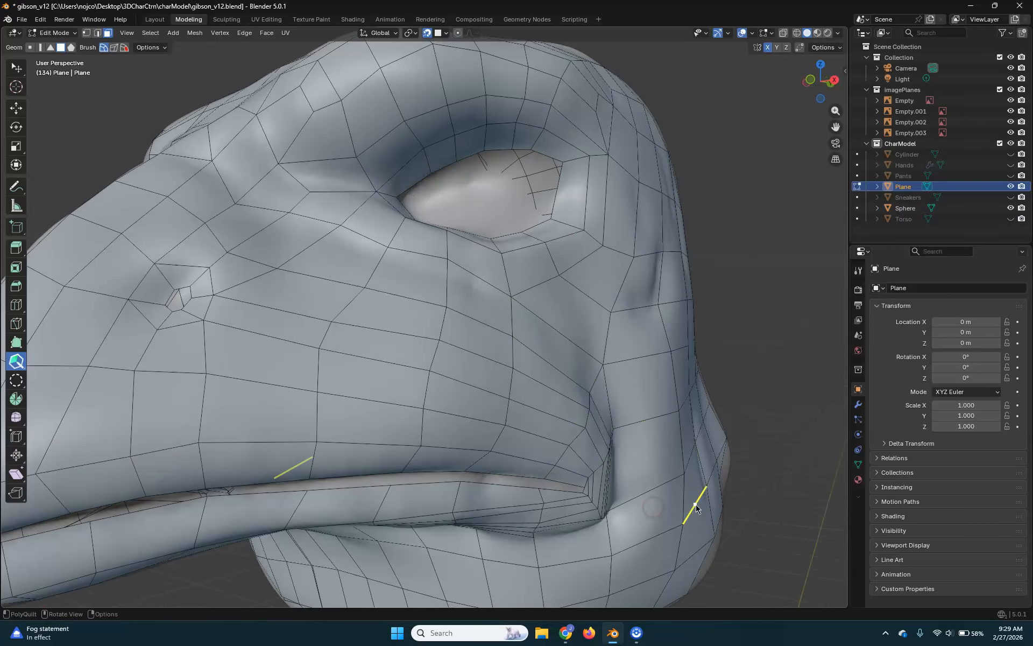
pyautogui.moveTo(662, 345)
pyautogui.mouseDown(button='middle')
pyautogui.moveTo(708, 351)
pyautogui.moveTo(643, 356)
pyautogui.moveTo(657, 342)
pyautogui.moveTo(615, 334)
pyautogui.mouseUp(button='middle')
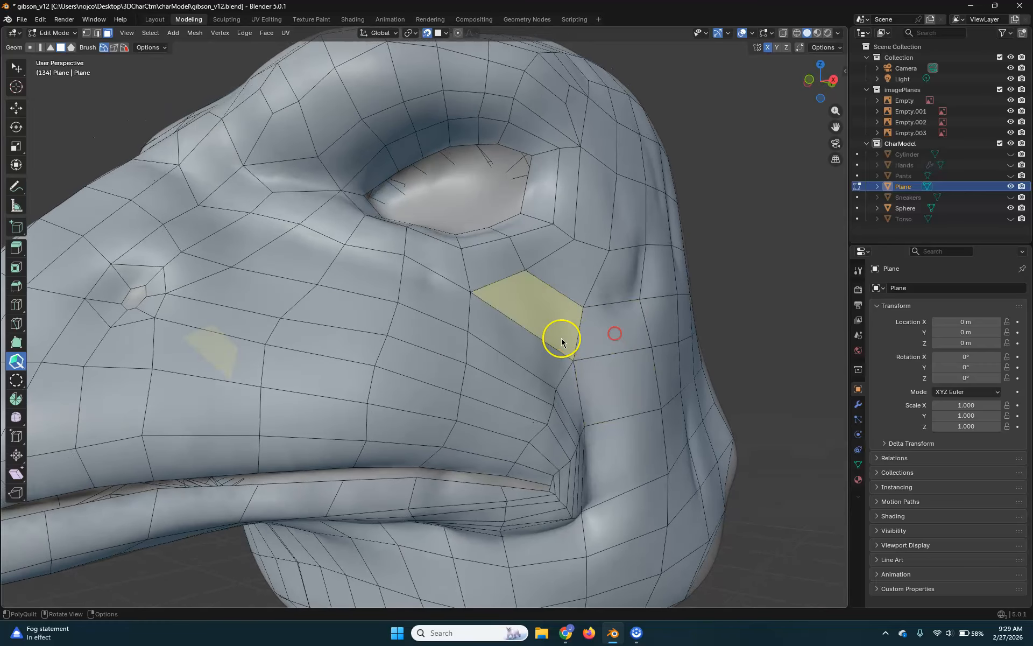
pyautogui.keyDown('shift'); pyautogui.moveTo(571, 278); pyautogui.dragTo(562, 349, button='middle'); pyautogui.keyUp('shift')
pyautogui.scroll(2, 543, 361)
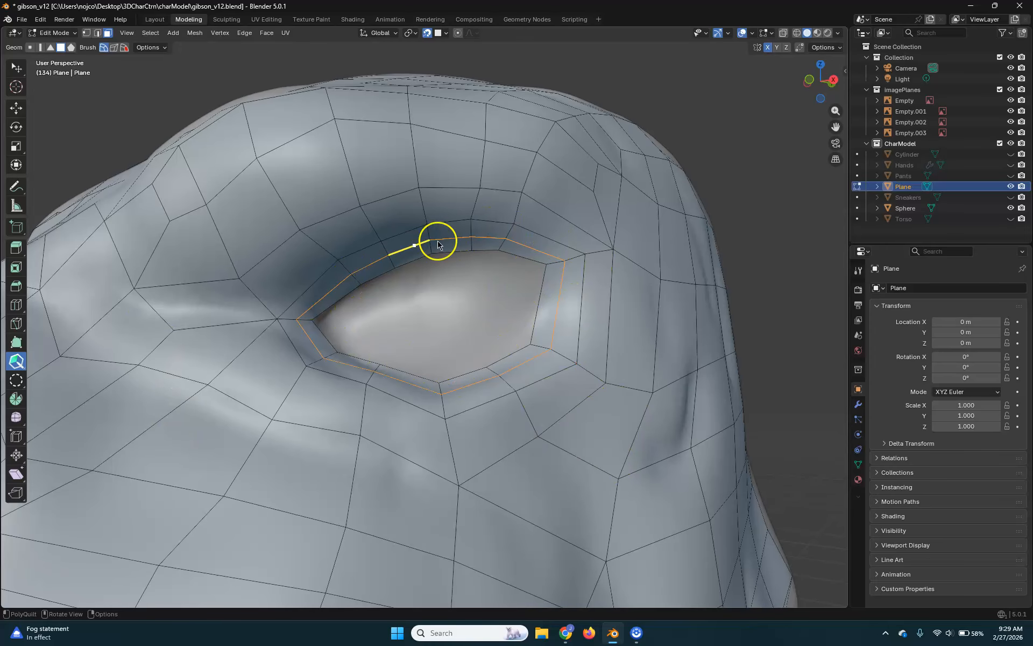
pyautogui.scroll(-5, 522, 409)
pyautogui.moveTo(486, 492); pyautogui.dragTo(479, 429, button='middle')
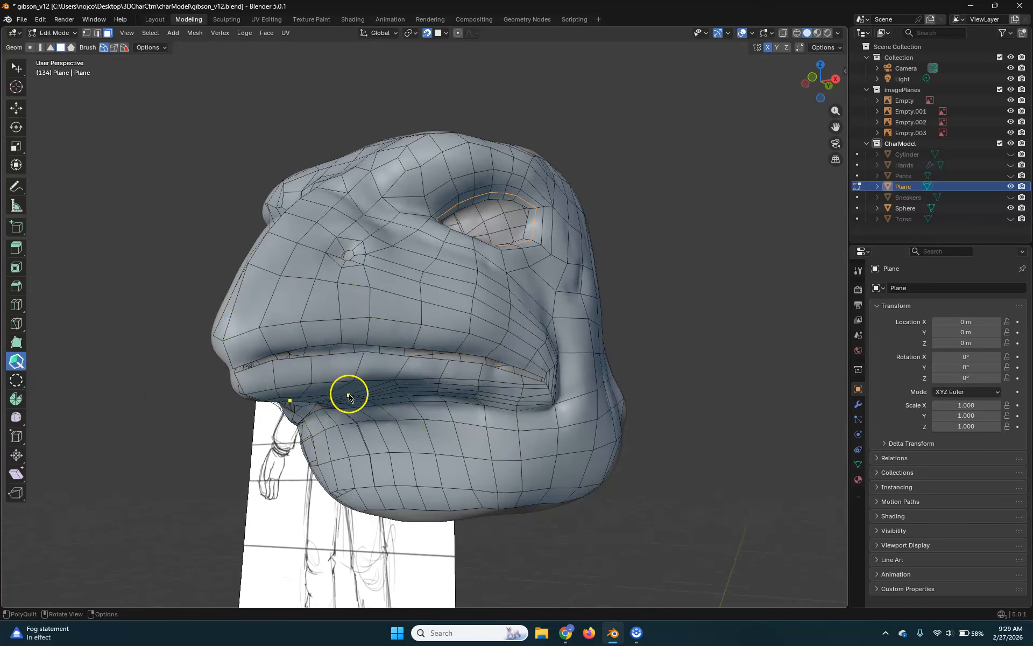
pyautogui.moveTo(393, 394); pyautogui.dragTo(413, 348, button='middle')
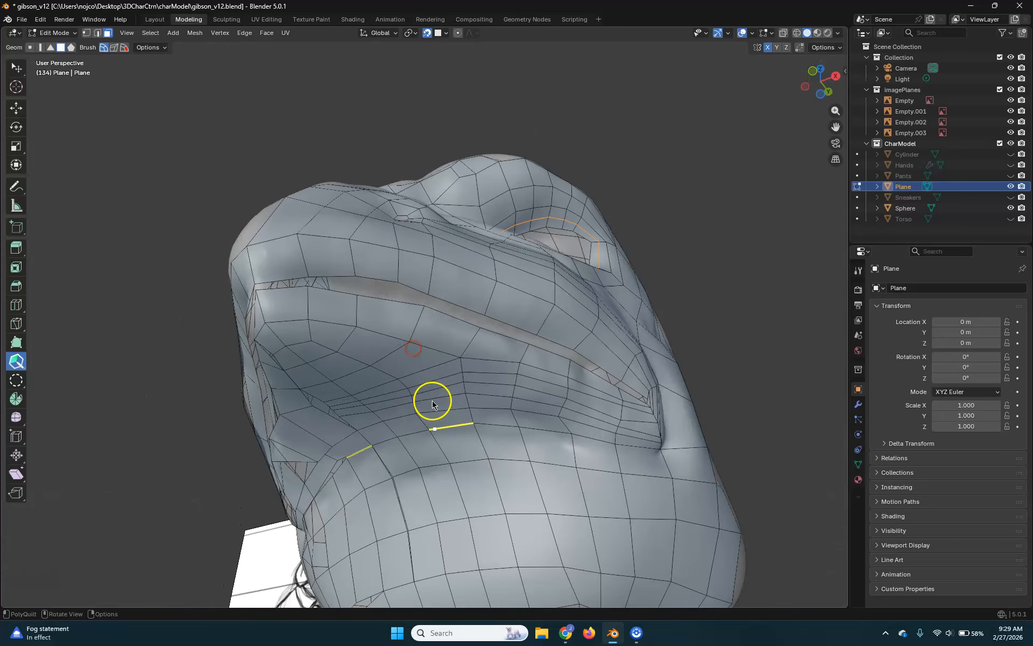
pyautogui.moveTo(709, 421); pyautogui.dragTo(323, 454, button='middle')
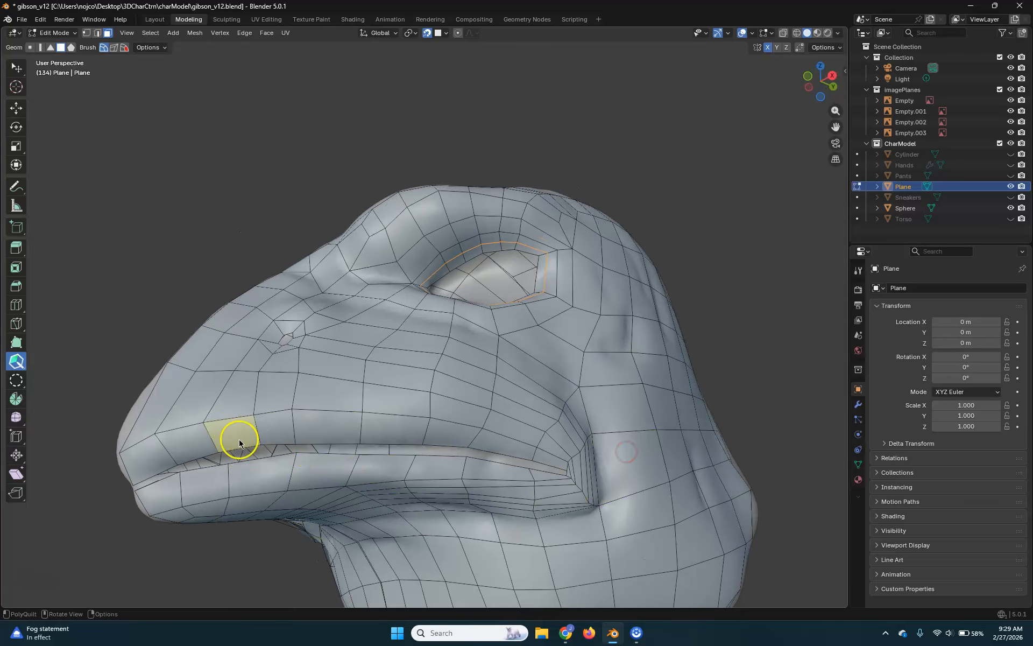
pyautogui.moveTo(506, 469)
pyautogui.mouseDown(button='middle')
pyautogui.moveTo(539, 464)
pyautogui.moveTo(642, 501)
pyautogui.moveTo(648, 464)
pyautogui.moveTo(533, 485)
pyautogui.moveTo(510, 463)
pyautogui.moveTo(492, 368)
pyautogui.moveTo(535, 373)
pyautogui.moveTo(546, 307)
pyautogui.moveTo(606, 348)
pyautogui.moveTo(622, 379)
pyautogui.moveTo(599, 388)
pyautogui.mouseUp(button='middle')
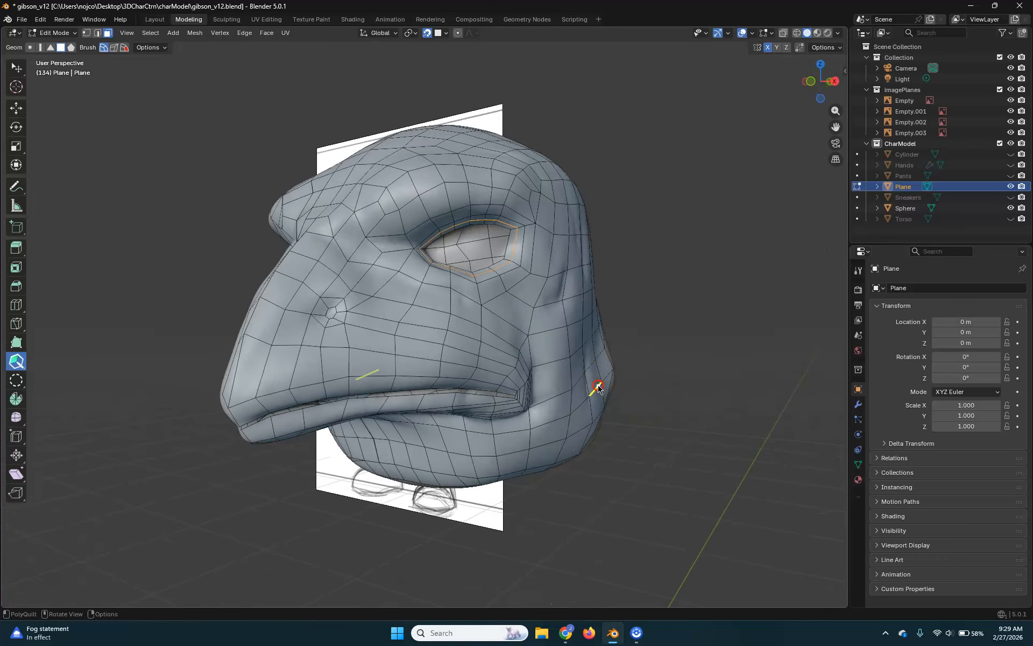